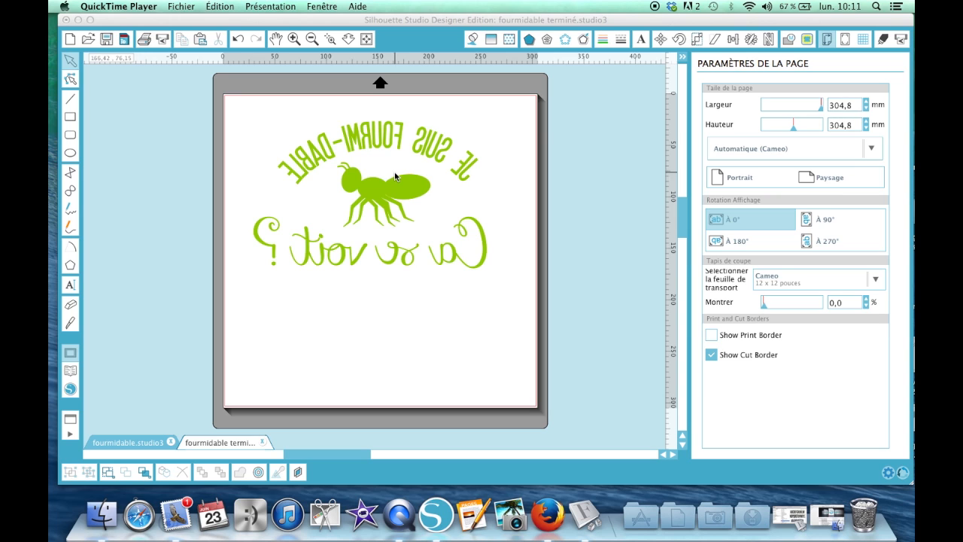
Mirror the whole finished ant-and-text design horizontally so its lettering reads the right way round
left_click(402, 188)
left_click(402, 189)
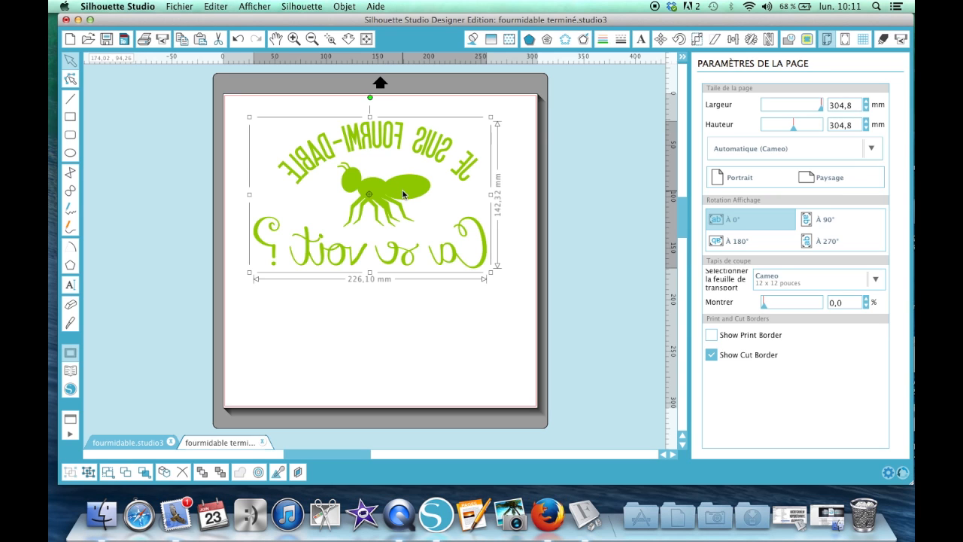
left_click(350, 9)
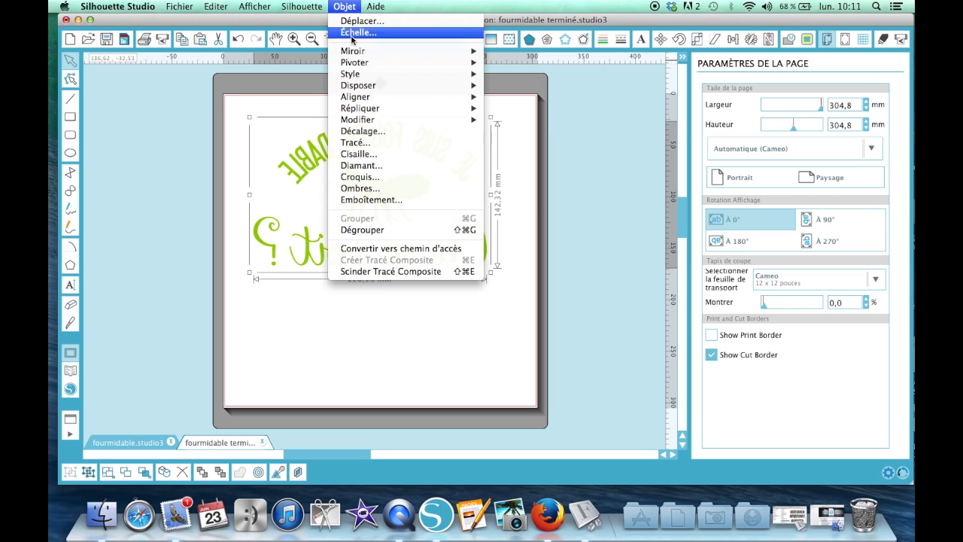
mouse_move(354, 53)
left_click(555, 51)
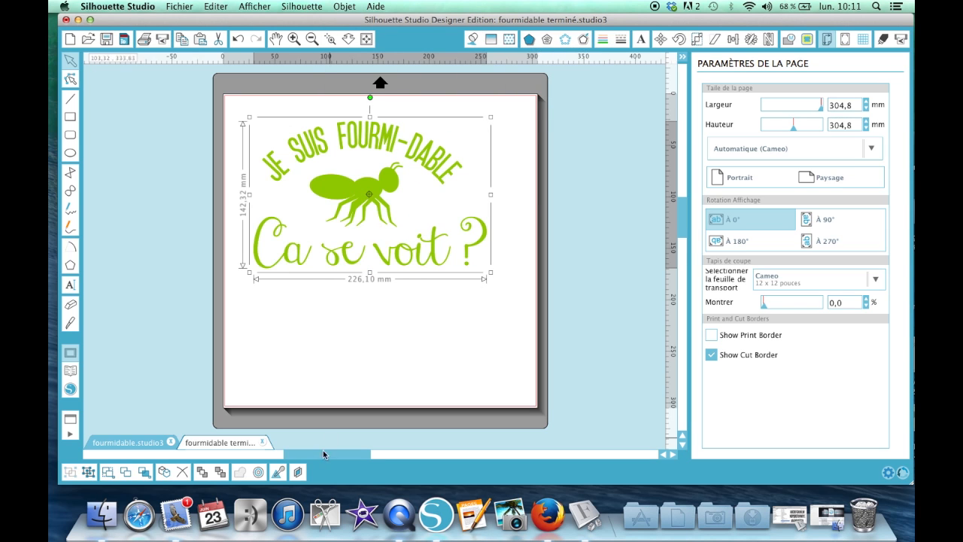
left_click(381, 370)
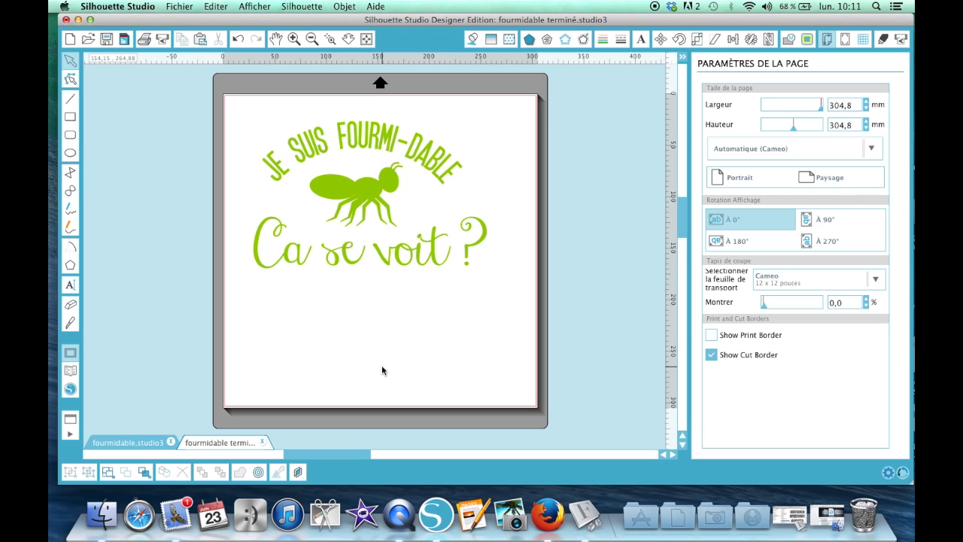
Switch to the fourmidable.studio3 document and examine the black ant image's edges up close, returning to the full-page view
left_click(111, 443)
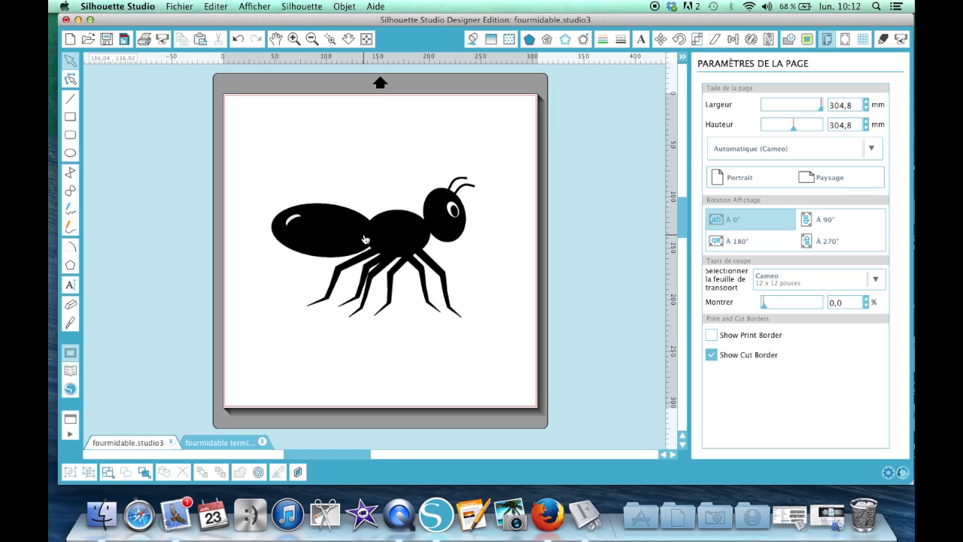
left_click(294, 39)
left_click(294, 39)
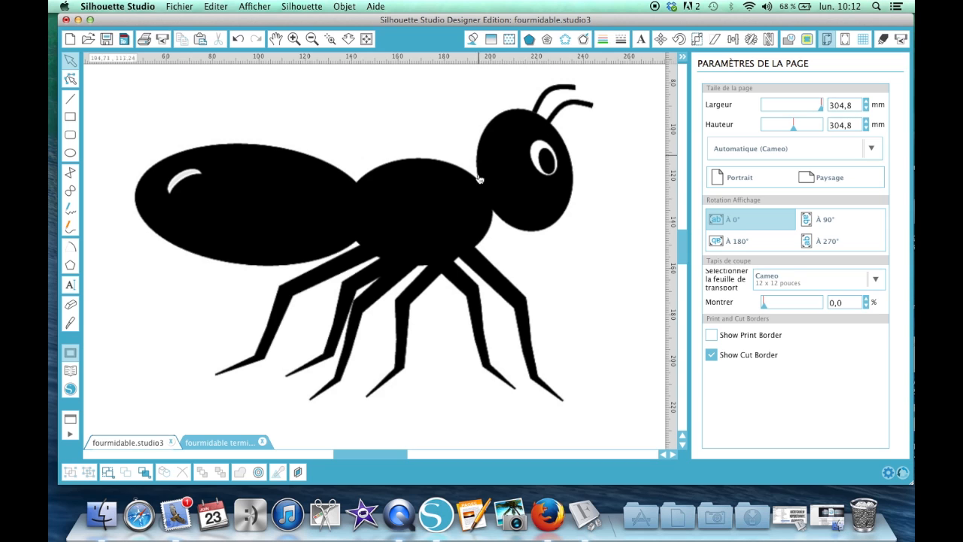
left_click(294, 41)
left_click(294, 41)
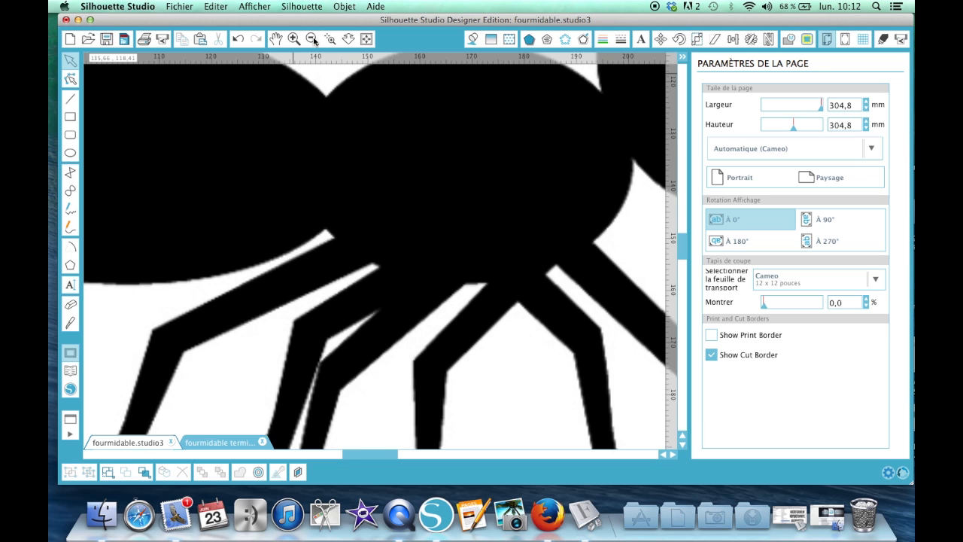
left_click(311, 39)
left_click(237, 40)
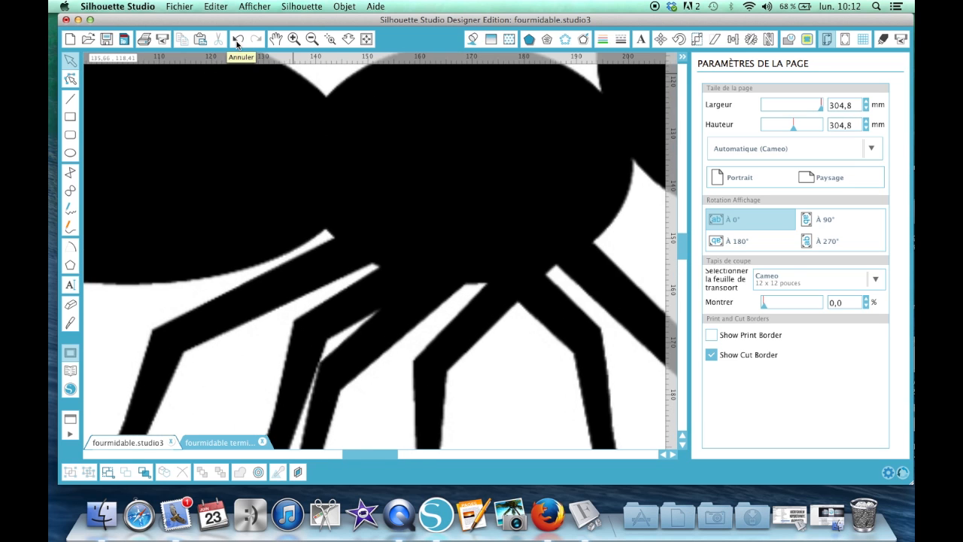
left_click(237, 41)
left_click(237, 40)
left_click(237, 40)
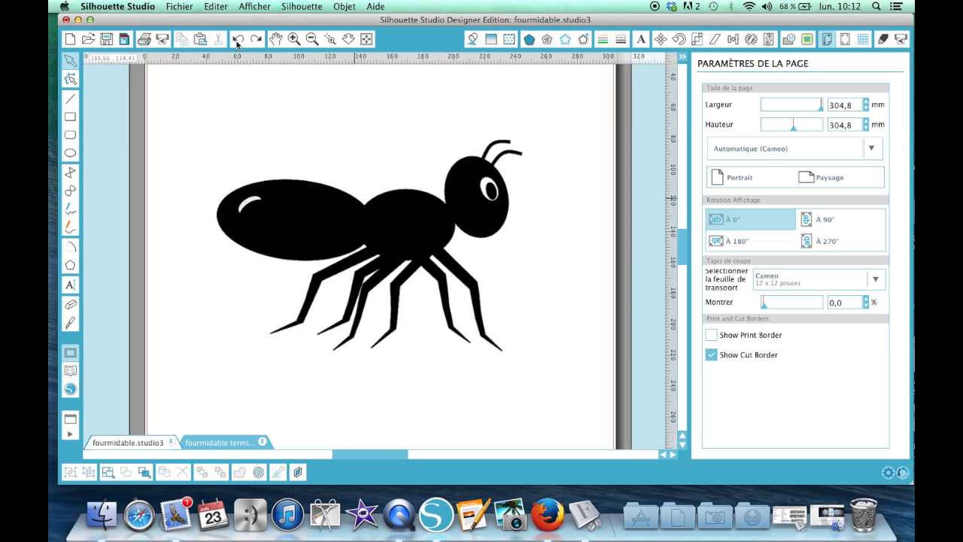
left_click(236, 41)
left_click(237, 40)
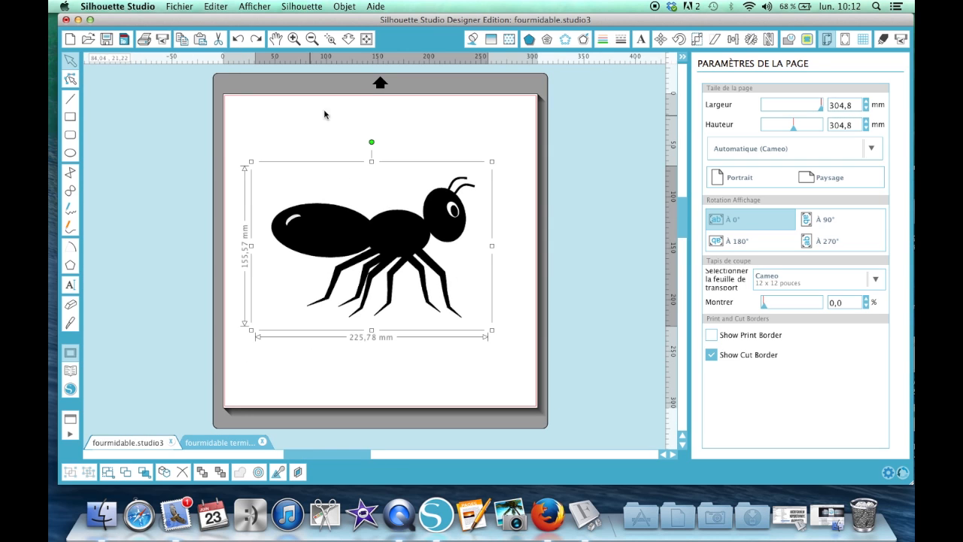
left_click(359, 186)
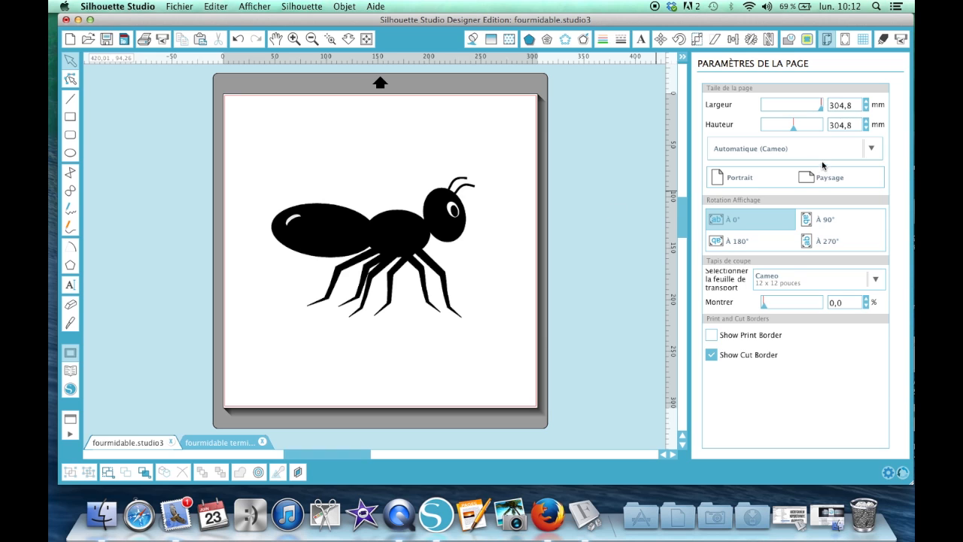
Try tracing the ant image within an area of about 263 × 244 mm, leaving the high-pass filter on
left_click(806, 39)
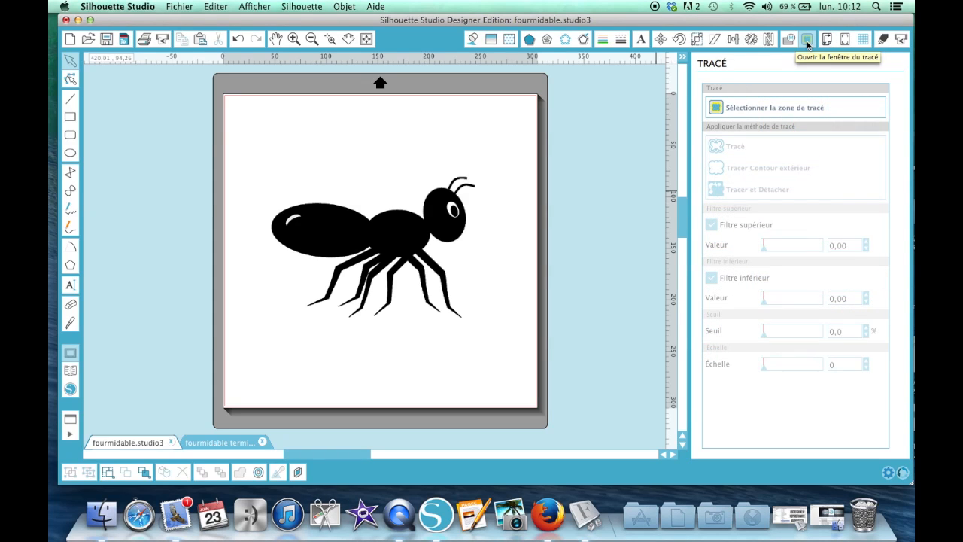
left_click(715, 110)
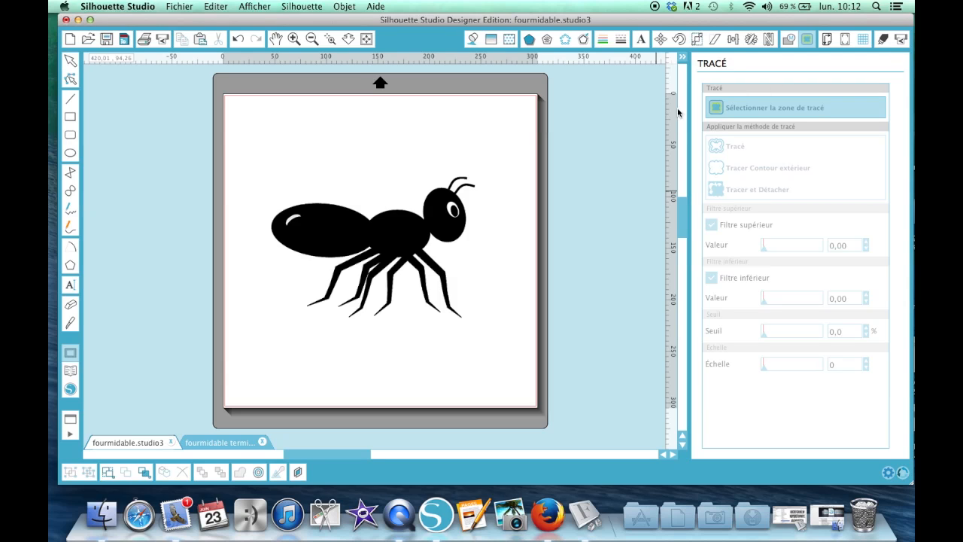
mouse_move(247, 125)
left_mouse_down()
mouse_move(489, 294)
mouse_move(517, 377)
left_mouse_up()
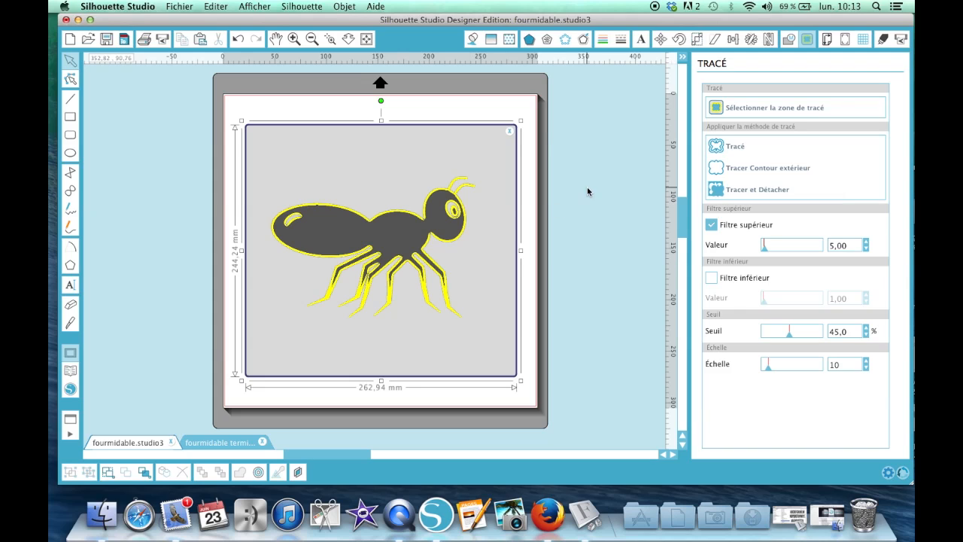
left_click(734, 147)
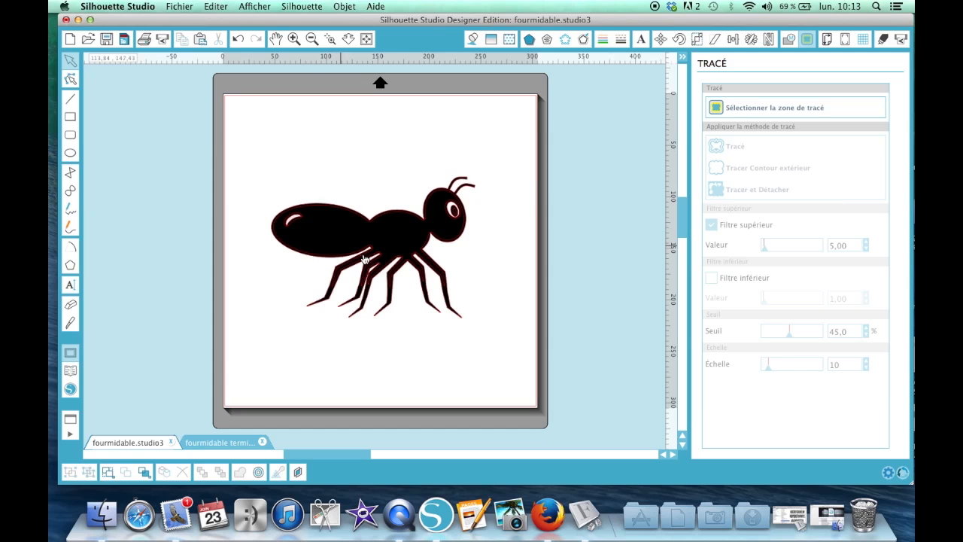
Move the black ant image off the traced outline and fill the outline with bright green
mouse_move(388, 239)
left_mouse_down()
mouse_move(209, 192)
mouse_move(169, 157)
left_mouse_up()
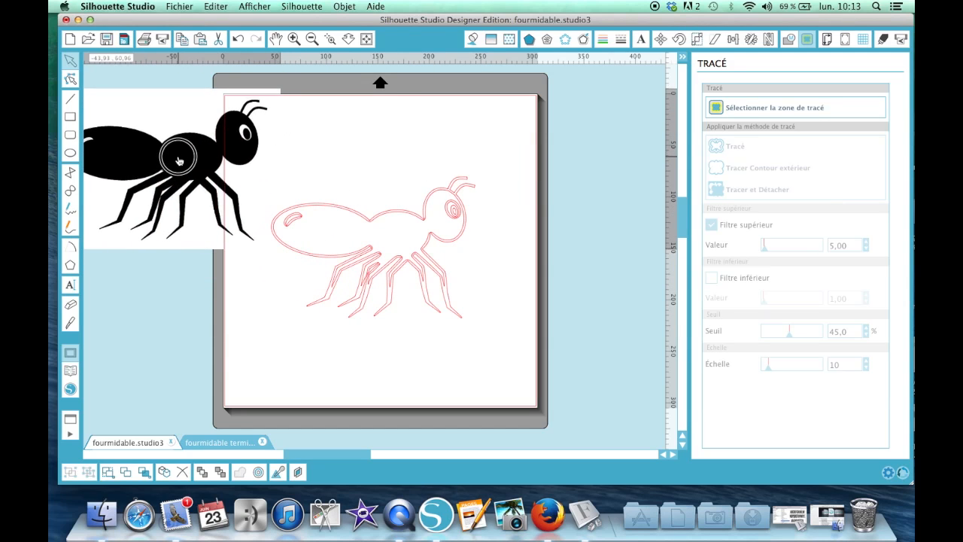
left_click(393, 279)
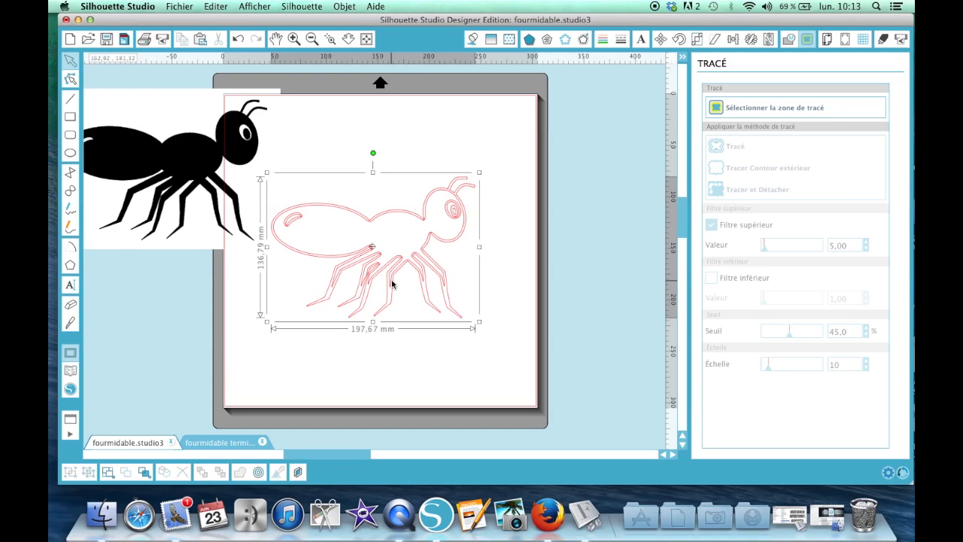
left_click(472, 39)
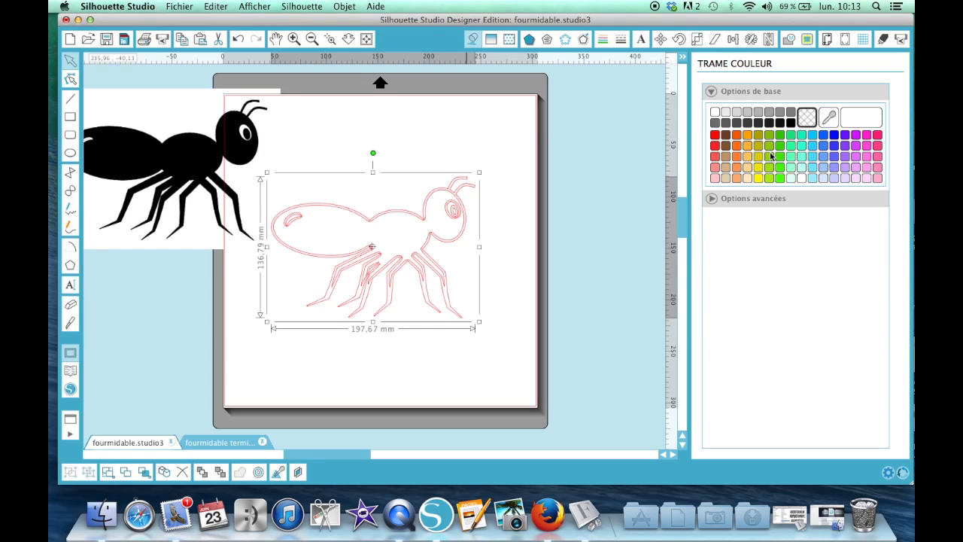
left_click(780, 145)
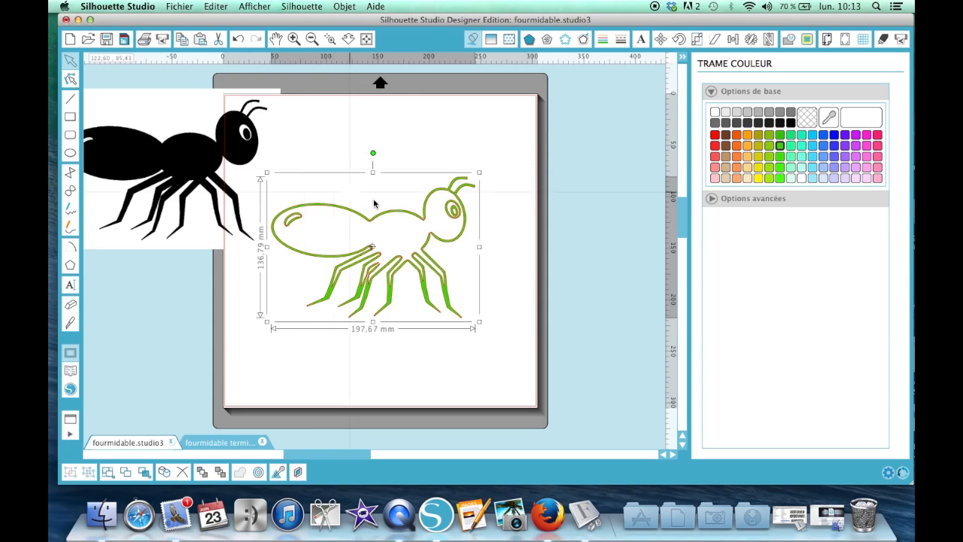
Delete the green-filled trace and move the black ant image back onto the page
key("Delete")
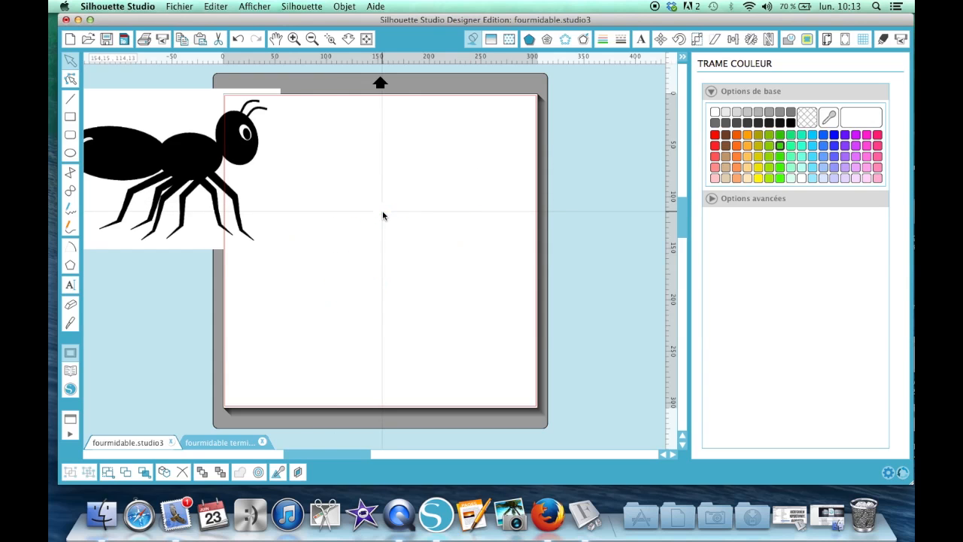
left_click_drag(139, 144, 361, 211)
left_click(440, 186)
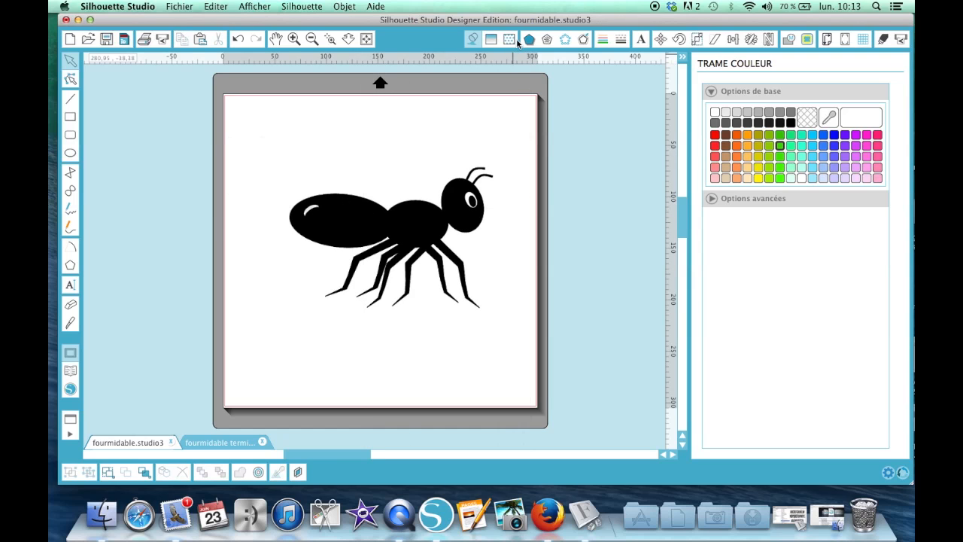
Trace the ant image within an area of about 262 × 217 mm, with the high-pass filter turned off
left_click(805, 39)
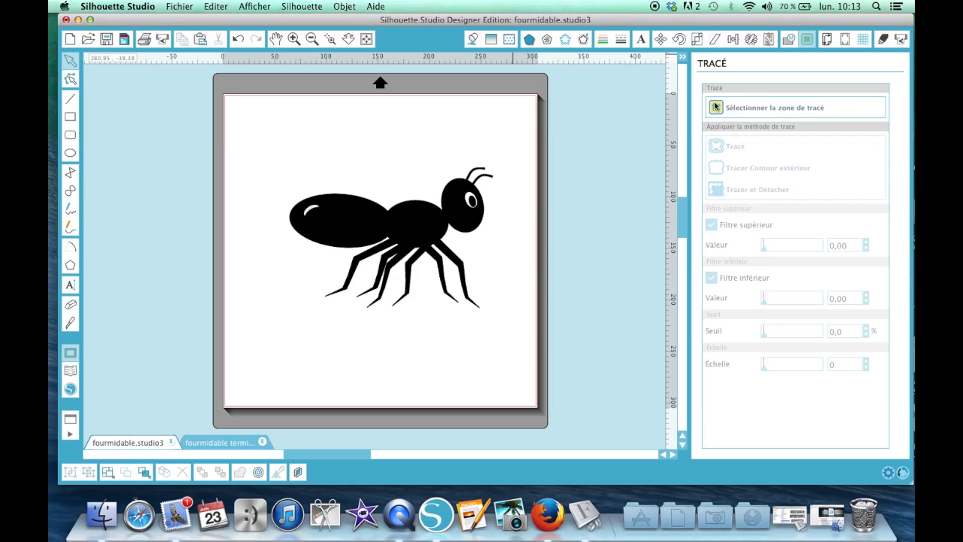
left_click(715, 108)
mouse_move(256, 130)
left_mouse_down()
mouse_move(386, 224)
mouse_move(525, 355)
left_mouse_up()
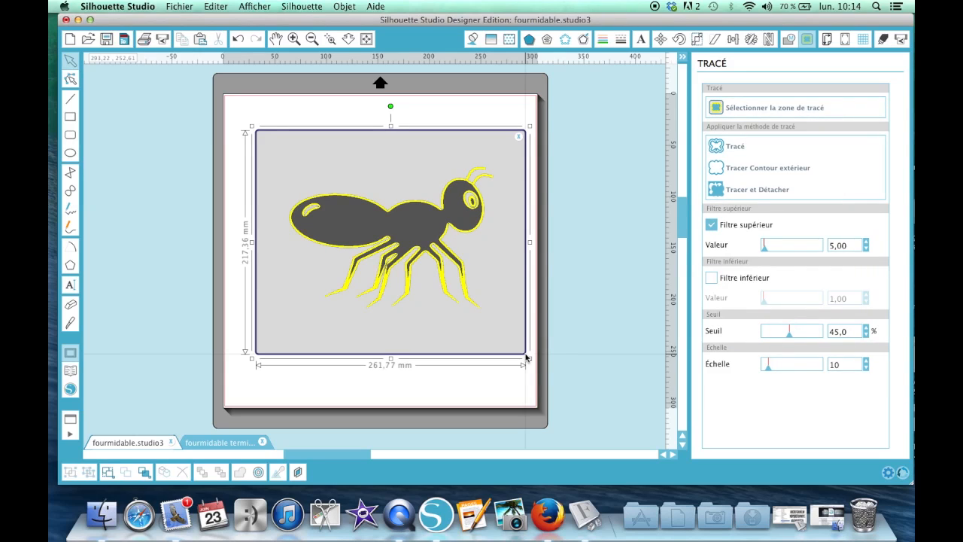
left_click(712, 227)
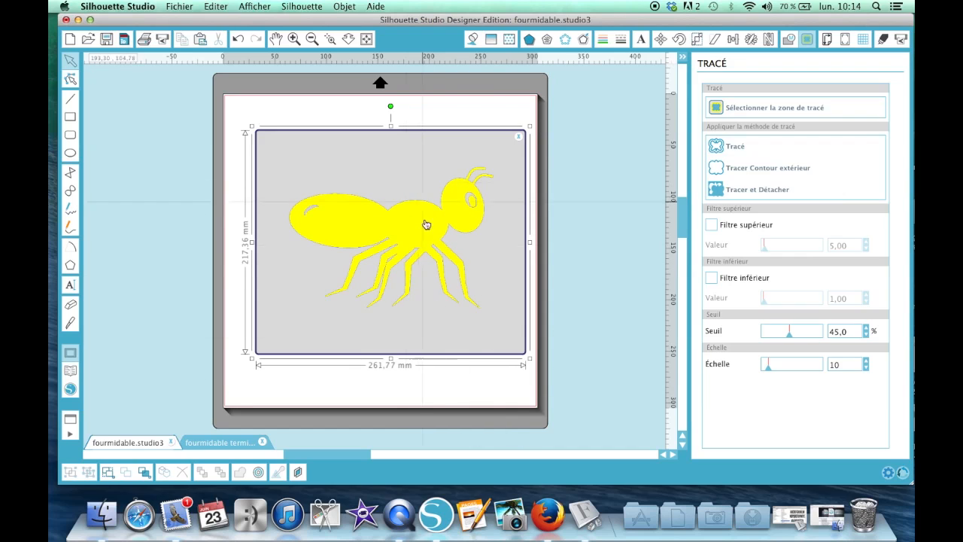
left_click(735, 148)
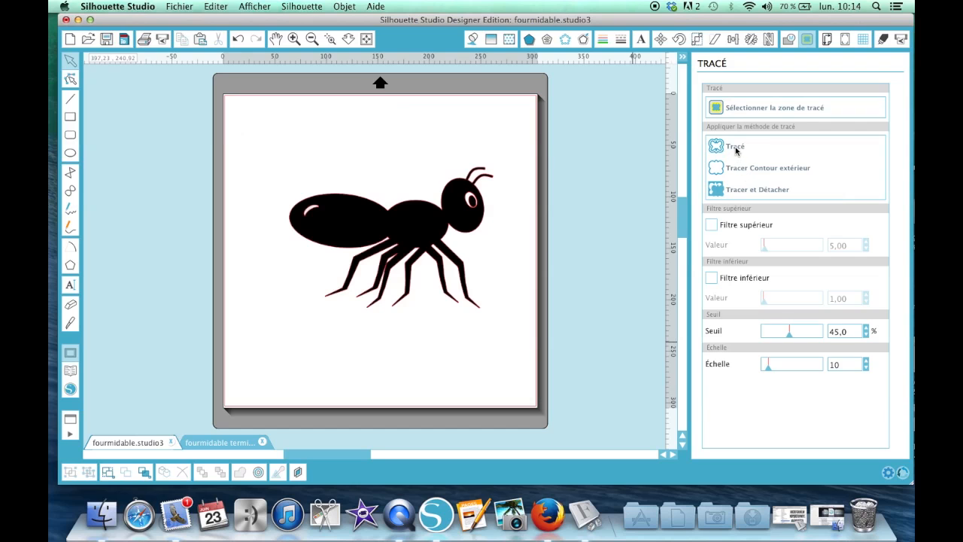
Pull the original black ant image off the trace and delete it, and shift the traced outline slightly up and left on the page
left_click_drag(420, 223, 209, 219)
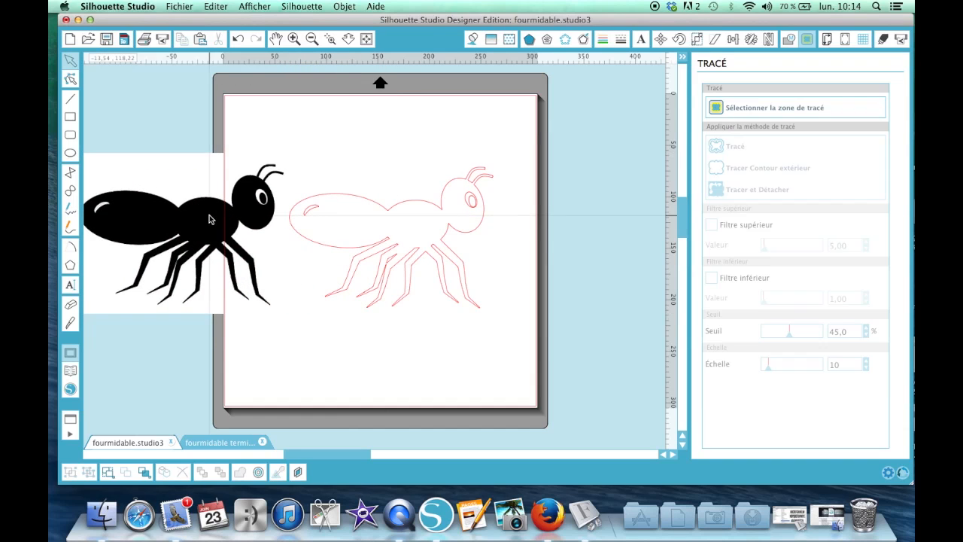
left_click(210, 219)
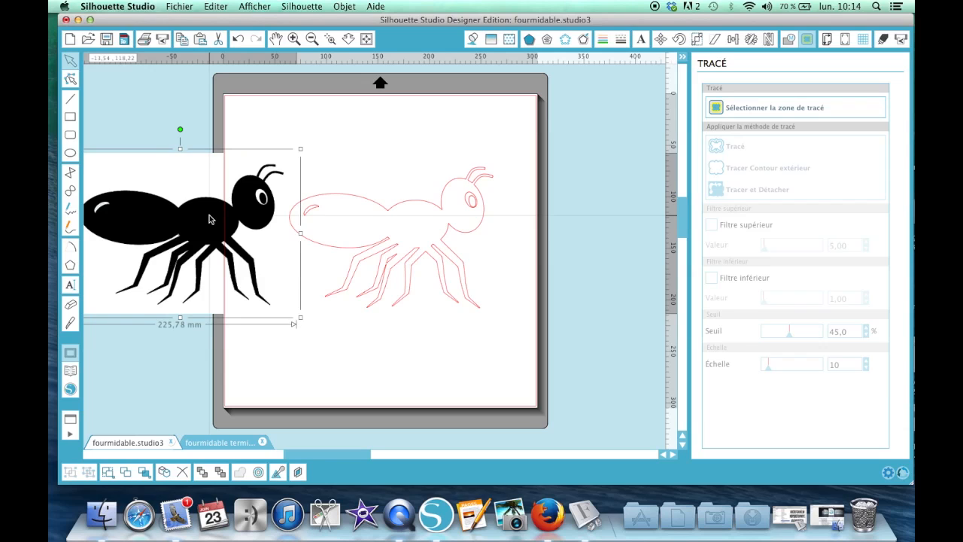
key("Delete")
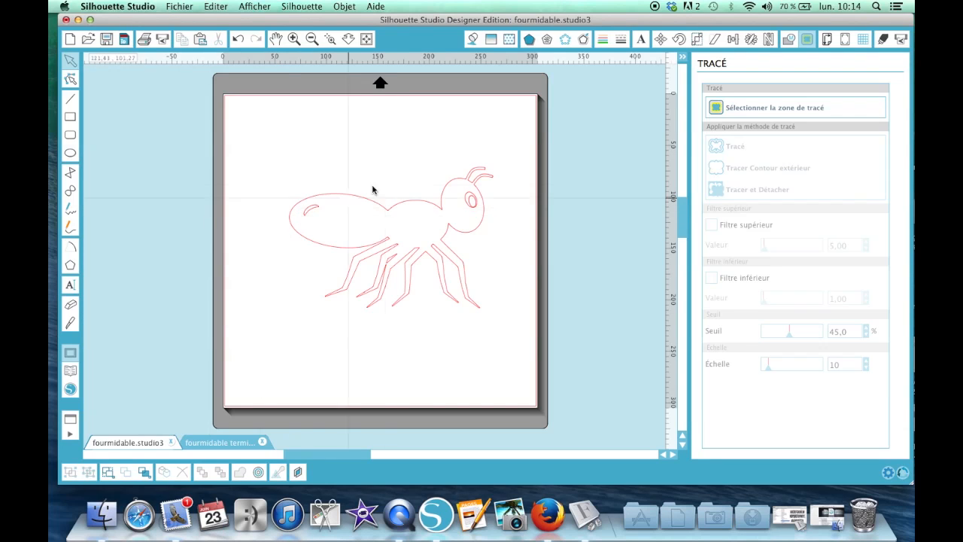
left_click(402, 206)
left_click_drag(402, 205, 378, 177)
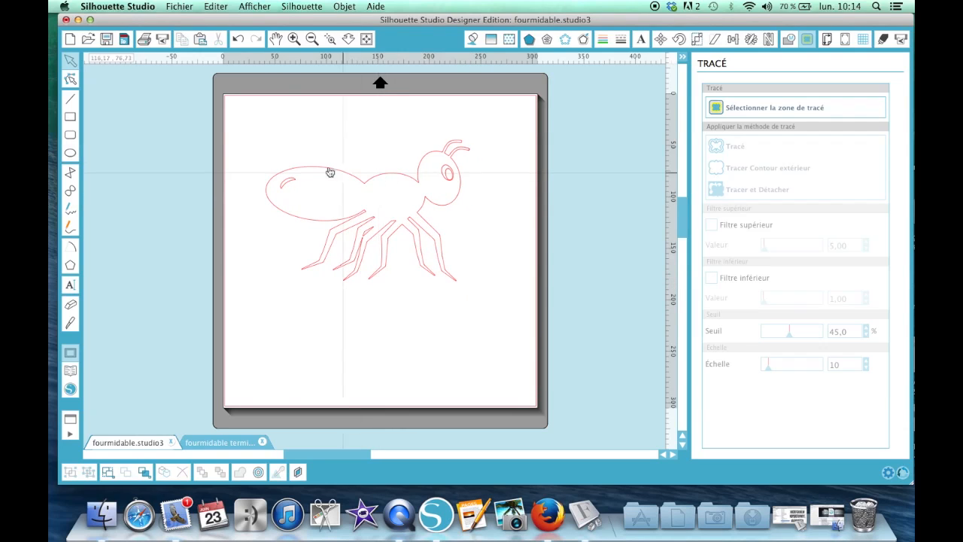
Select the entire traced ant outline and fill it with yellow-green
left_click(262, 122)
left_click_drag(262, 122, 506, 317)
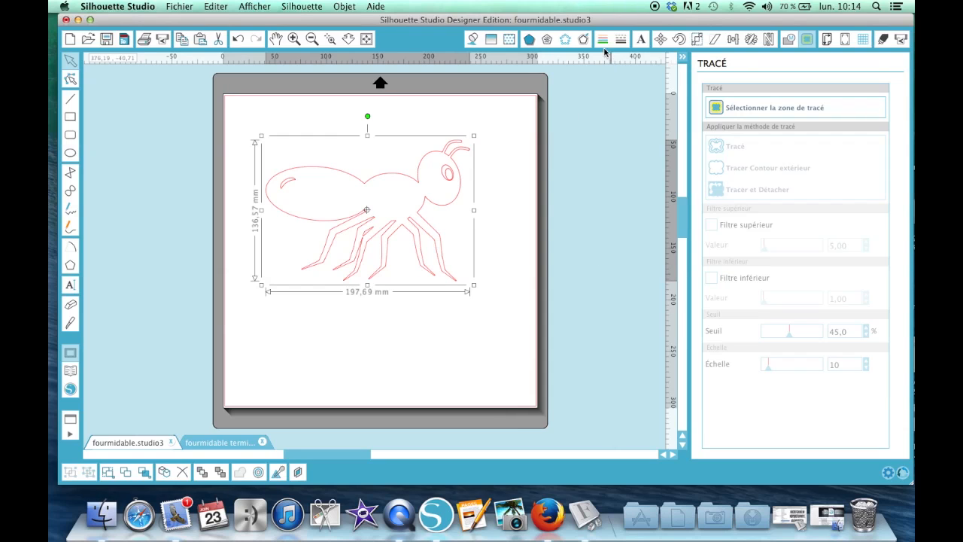
left_click(475, 44)
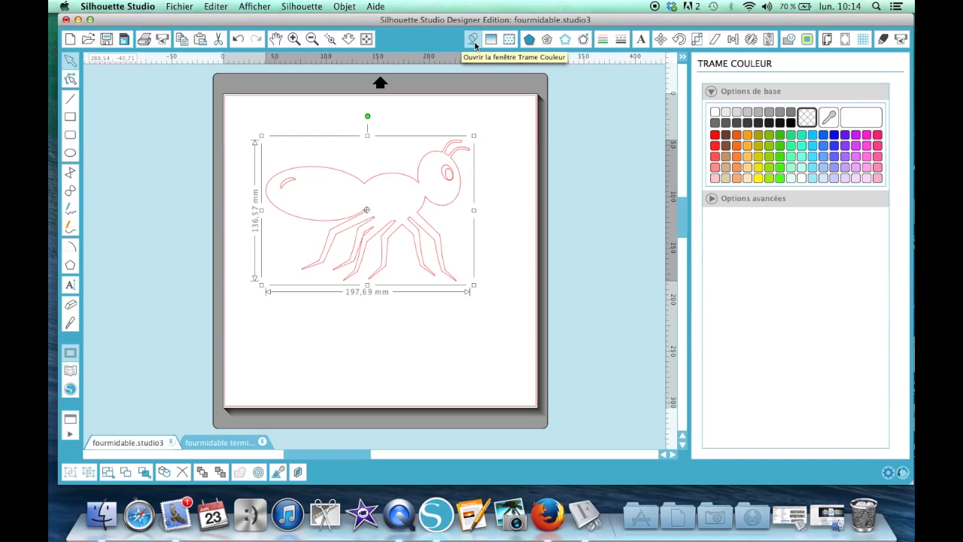
left_click(770, 151)
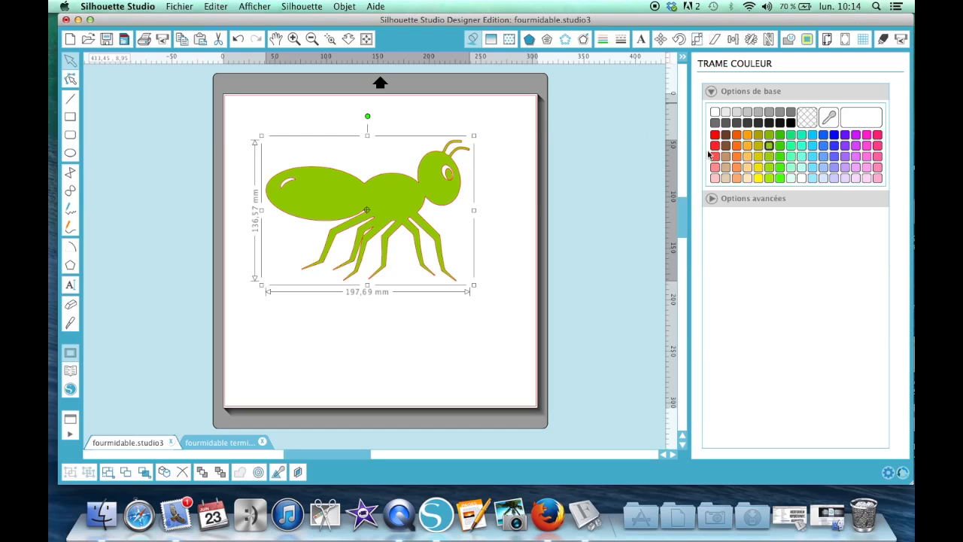
Set the ant's line colour to transparent to remove its red outline, and keep the ant selected
left_click(602, 45)
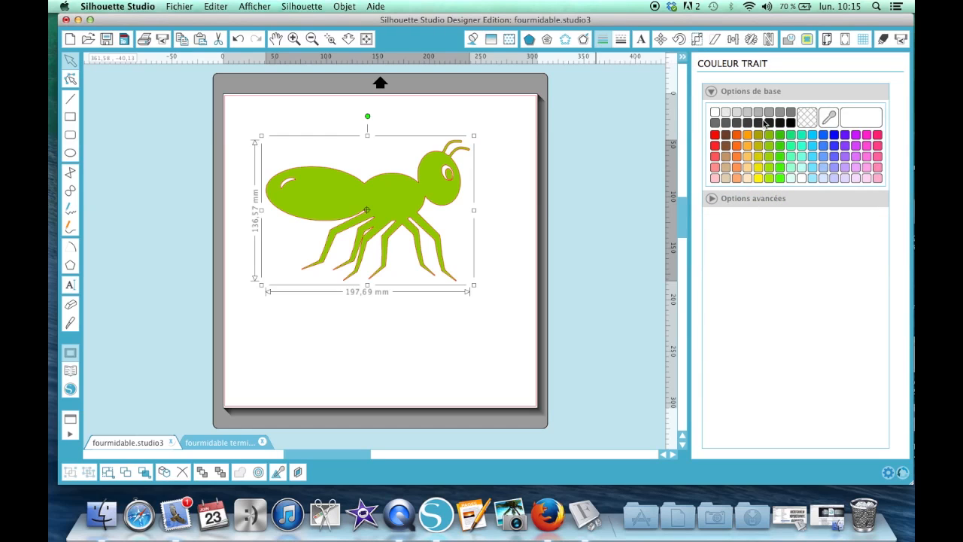
left_click(806, 116)
left_click(504, 247)
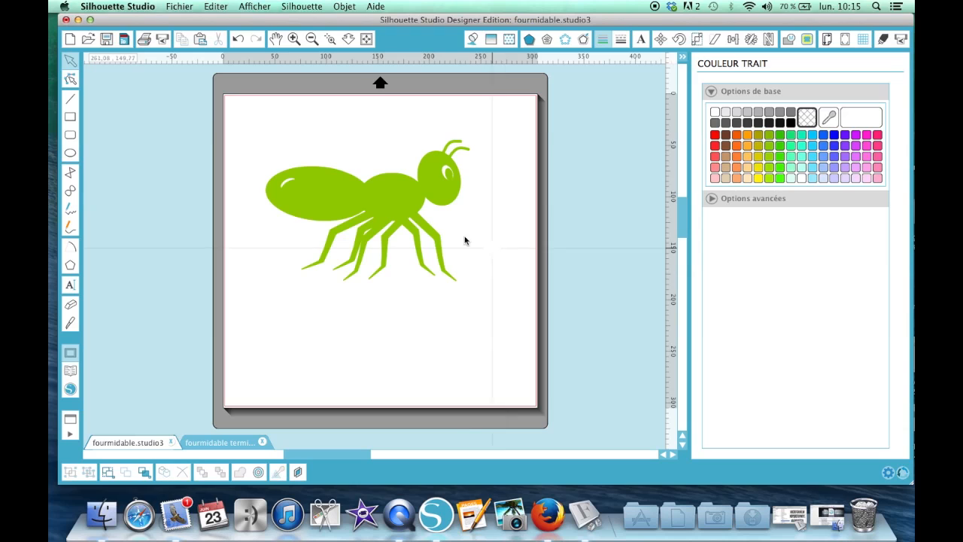
left_click(416, 210)
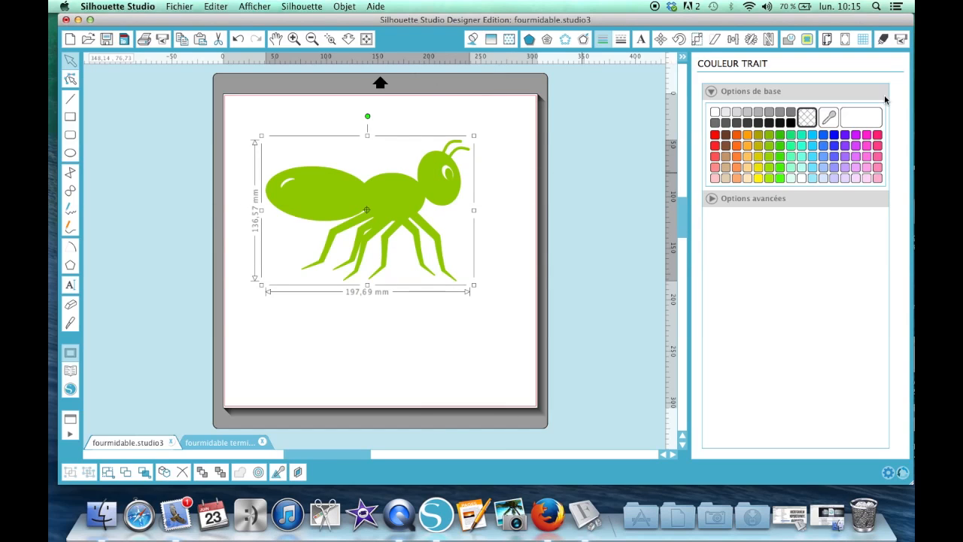
Open the cut settings to check the ant's cut lines, then turn off the cut-line preview
left_click(883, 40)
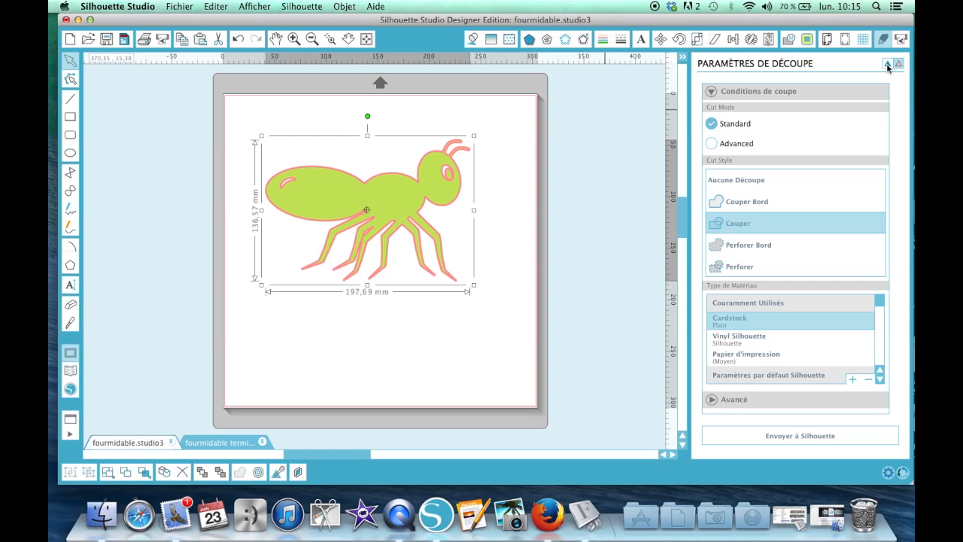
left_click(887, 64)
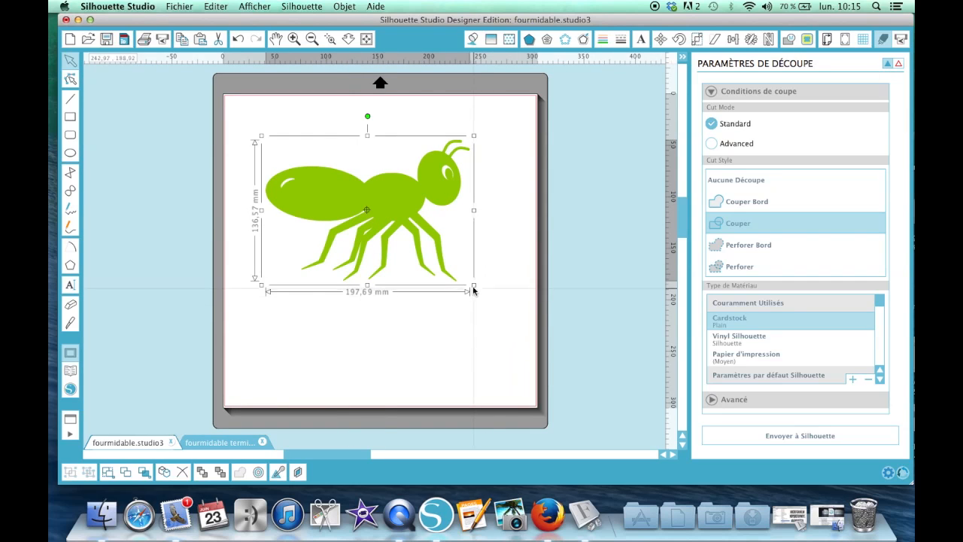
Scale the ant down proportionally to about 114 × 79 mm and move it toward the middle of the page
left_click_drag(471, 281, 377, 236)
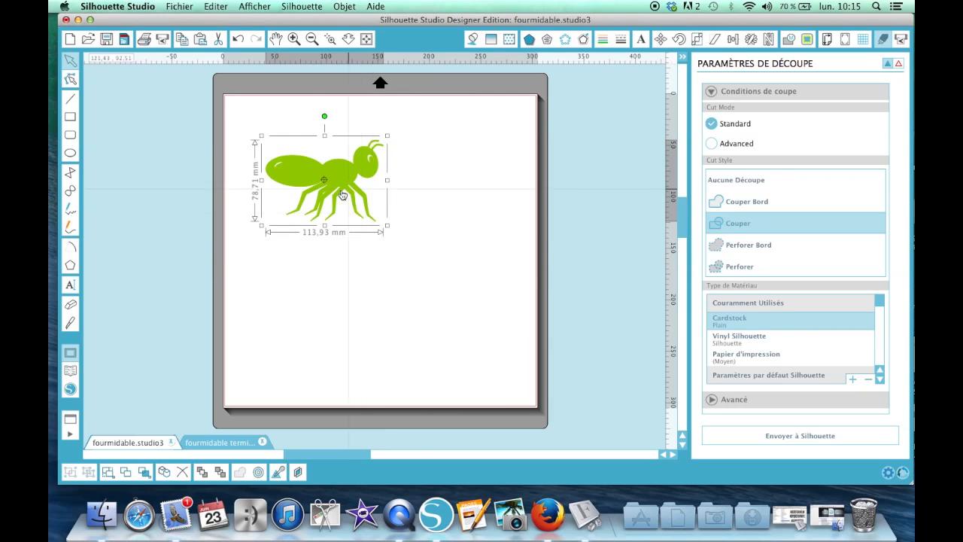
left_click(301, 168)
left_click_drag(301, 168, 361, 197)
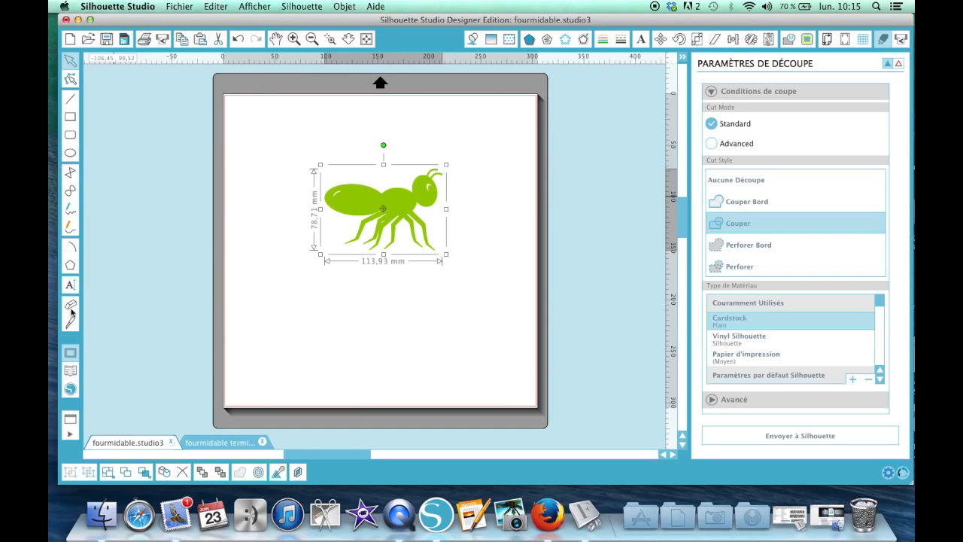
Draw an ellipse about 243 × 166 mm around the ant and position both near the middle of the page
left_click(70, 155)
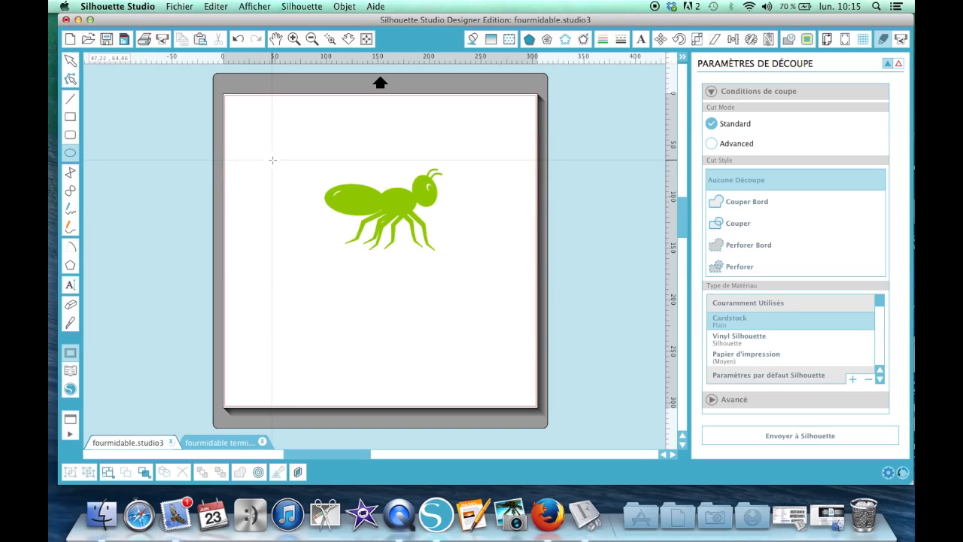
left_click_drag(273, 159, 522, 331)
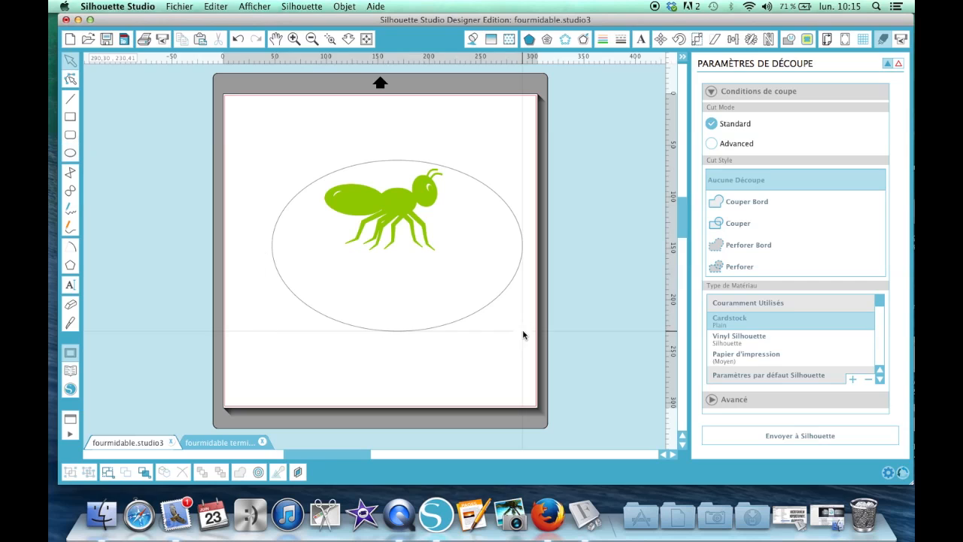
left_click_drag(399, 217, 403, 250)
left_click_drag(235, 147, 518, 365)
mouse_move(419, 236)
left_mouse_down()
mouse_move(393, 230)
mouse_move(405, 226)
left_mouse_up()
left_click(403, 379)
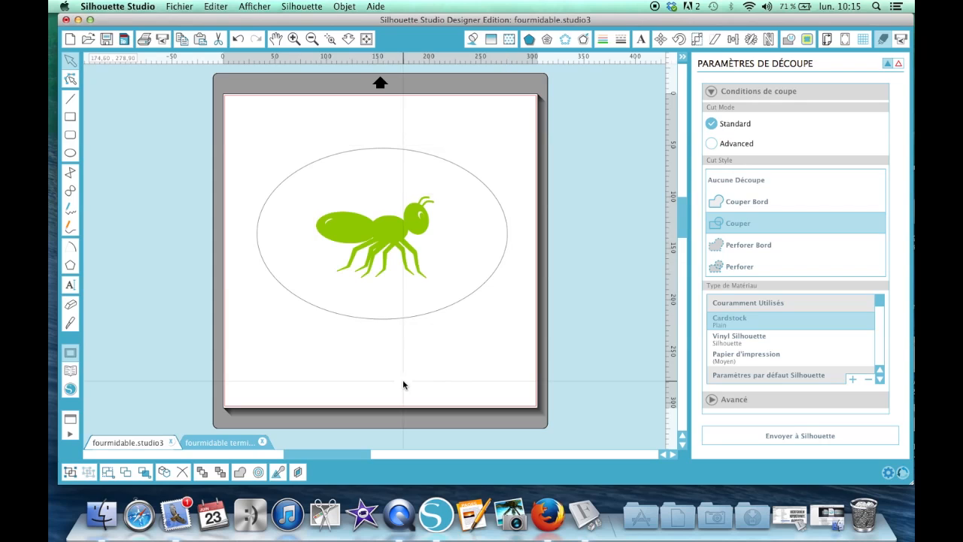
Select the ant and the ellipse together and align them on a common centre
left_click(376, 225)
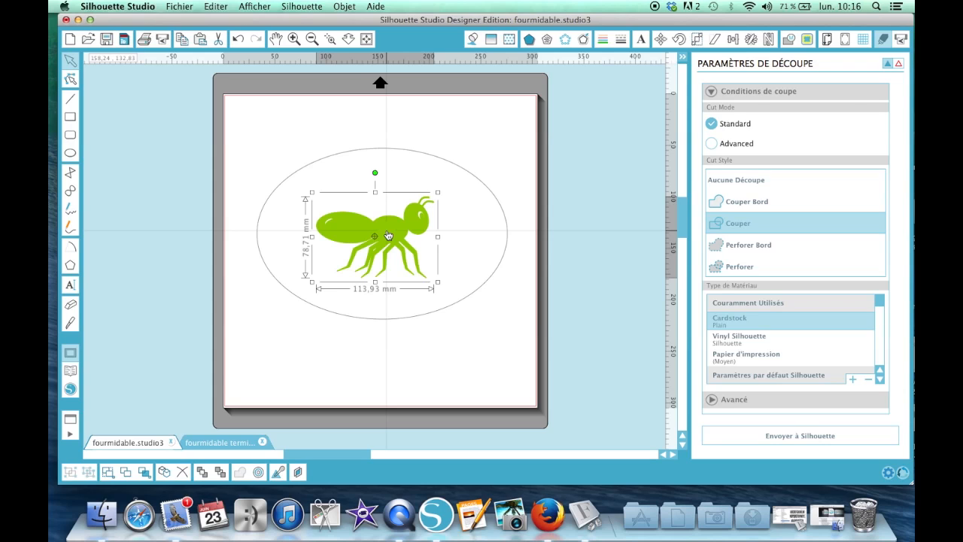
left_click(376, 150, "shift")
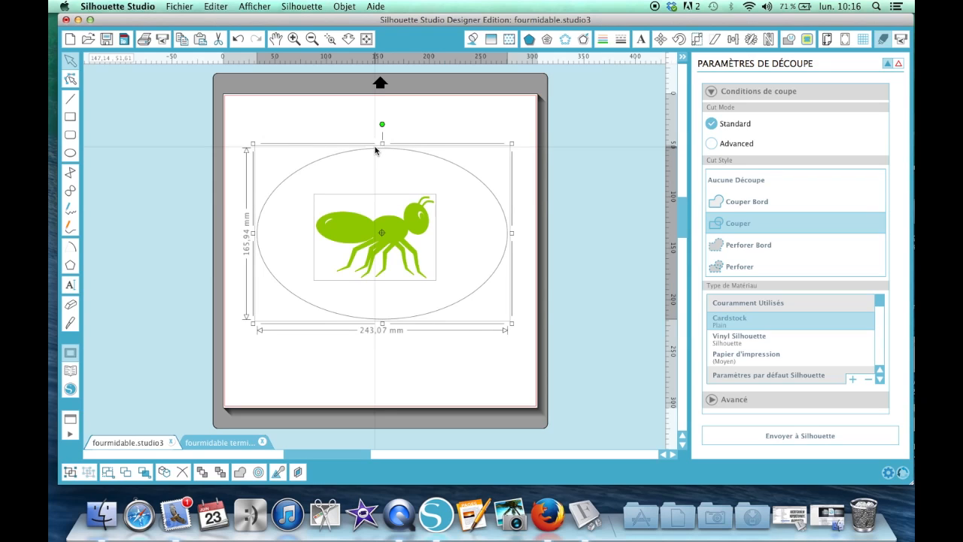
left_click(734, 41)
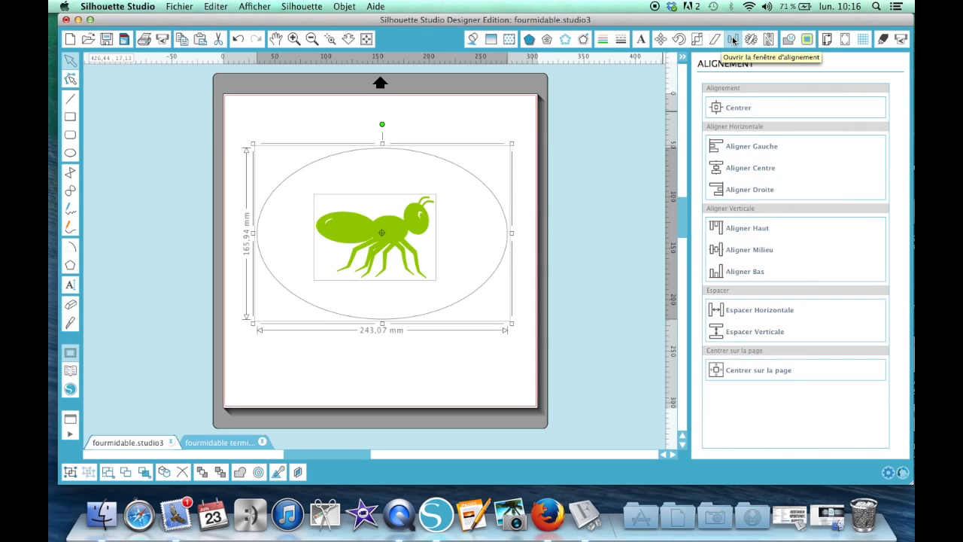
left_click(739, 113)
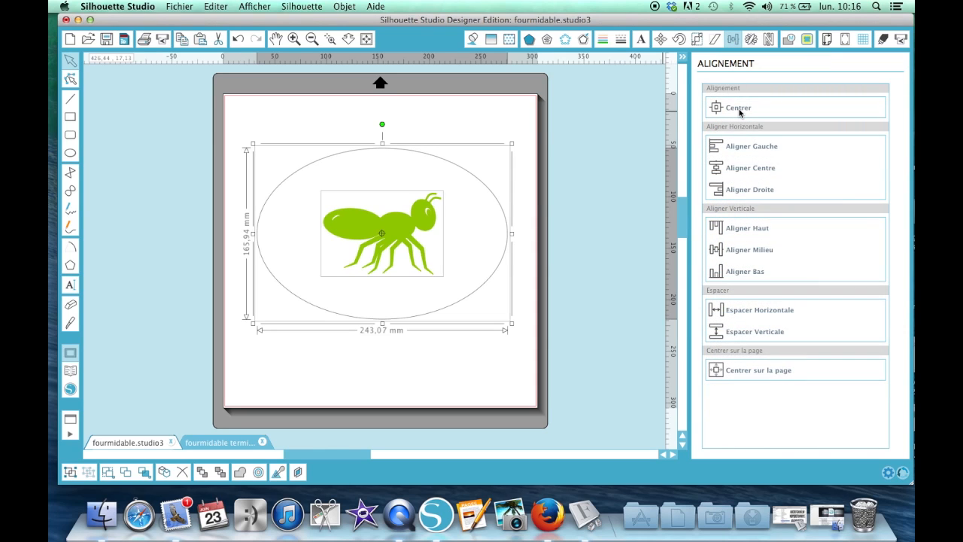
left_click(484, 113)
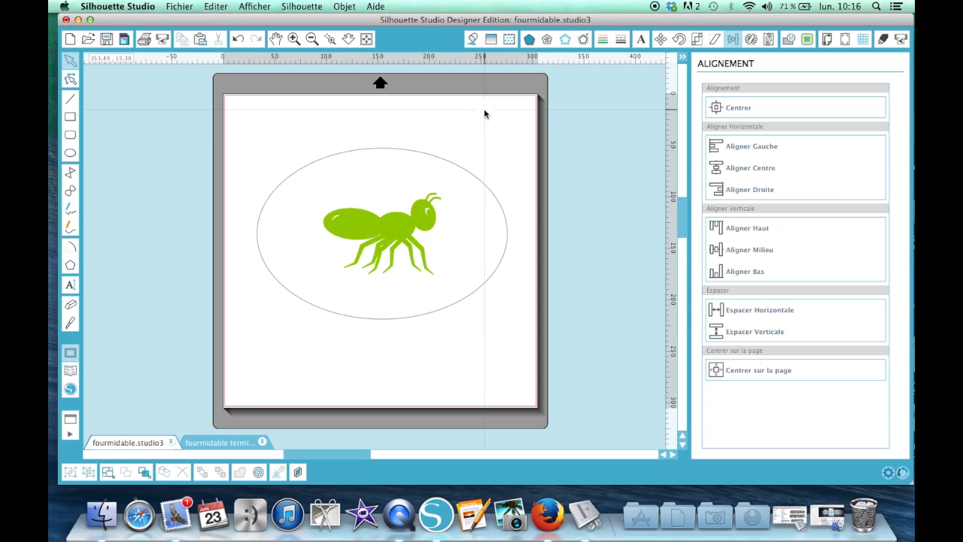
Add the text "je suis fourmi-dable" near the top of the page and place it just above the ellipse
left_click(70, 286)
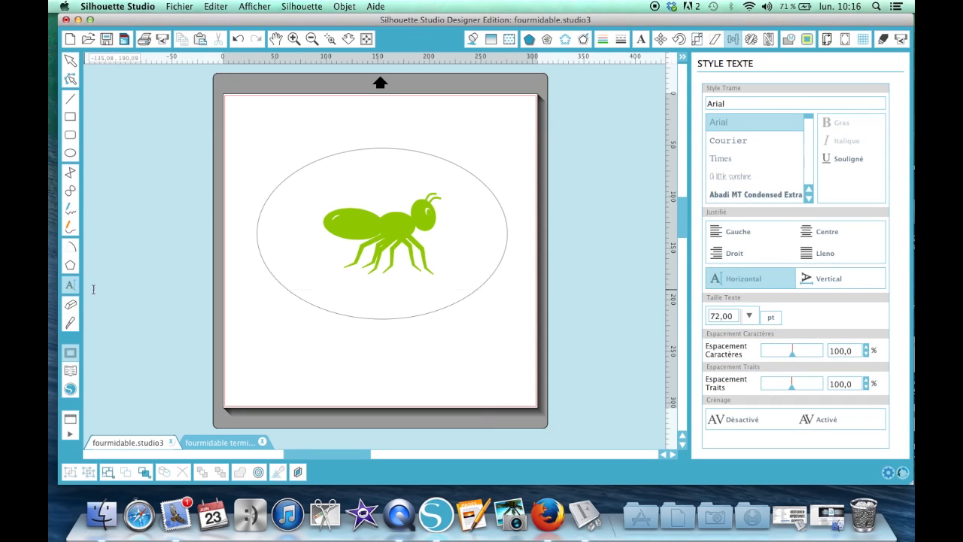
left_click(261, 120)
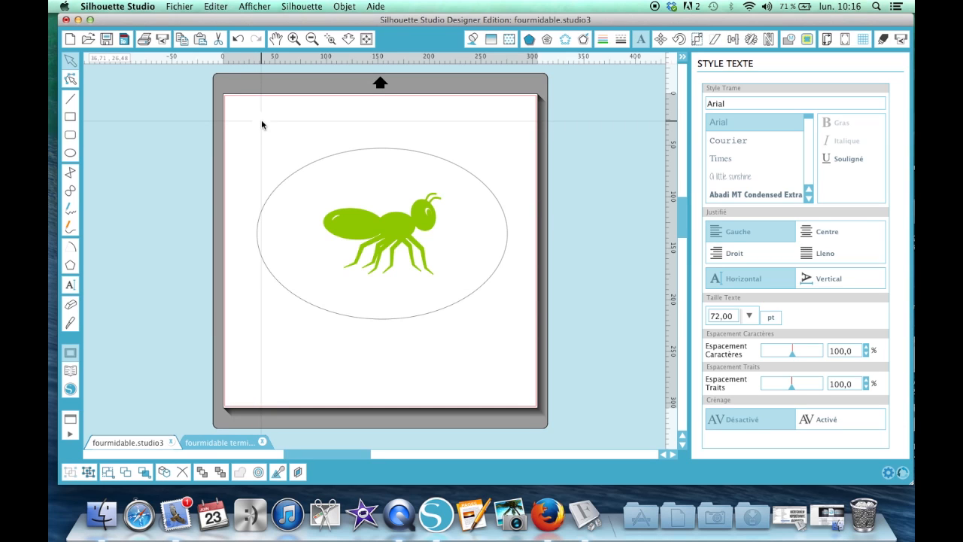
type("je suis")
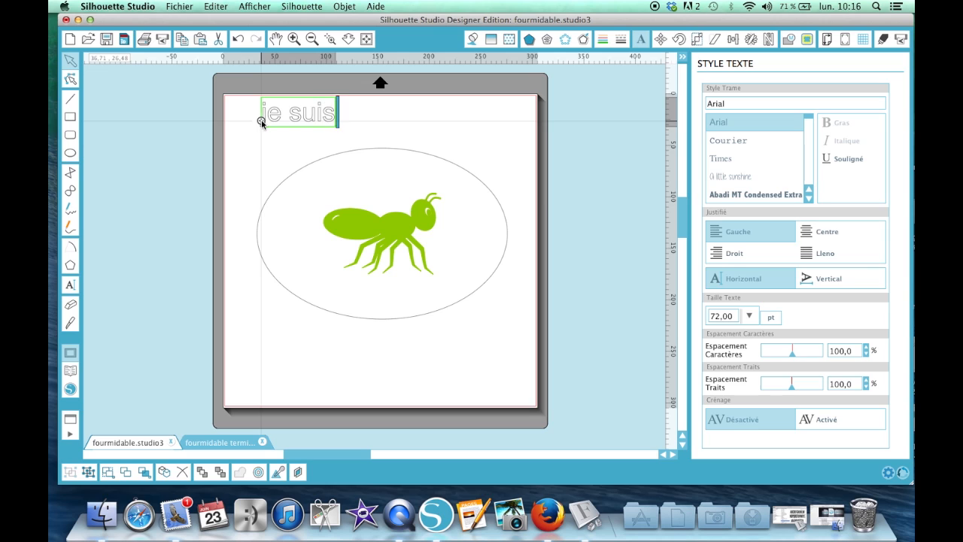
type(" fourm")
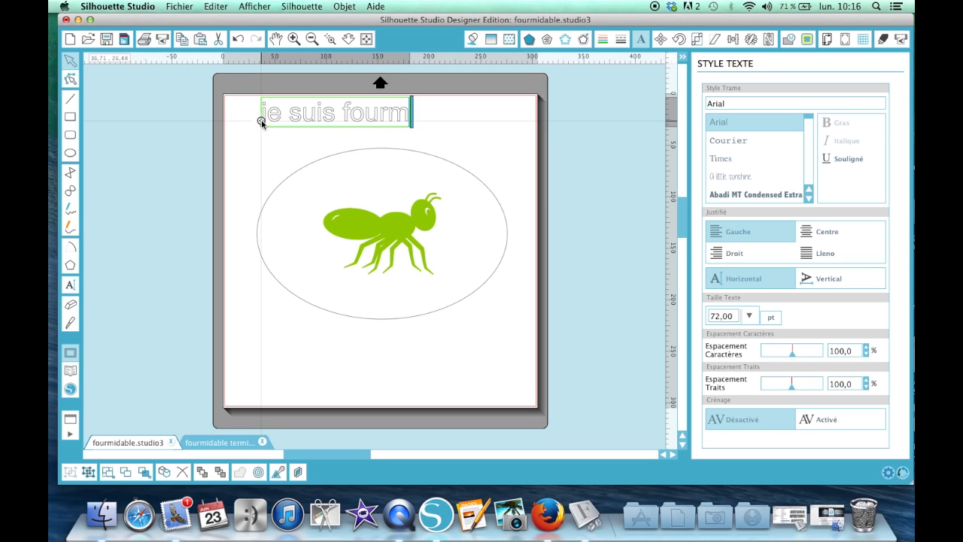
type("i-dable")
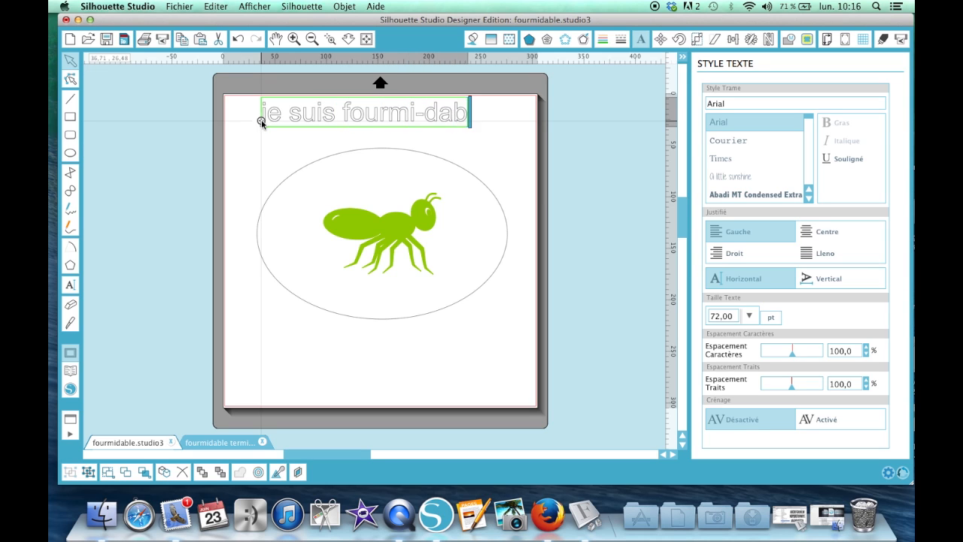
left_click(362, 135)
left_click(375, 118)
left_click_drag(376, 117, 399, 132)
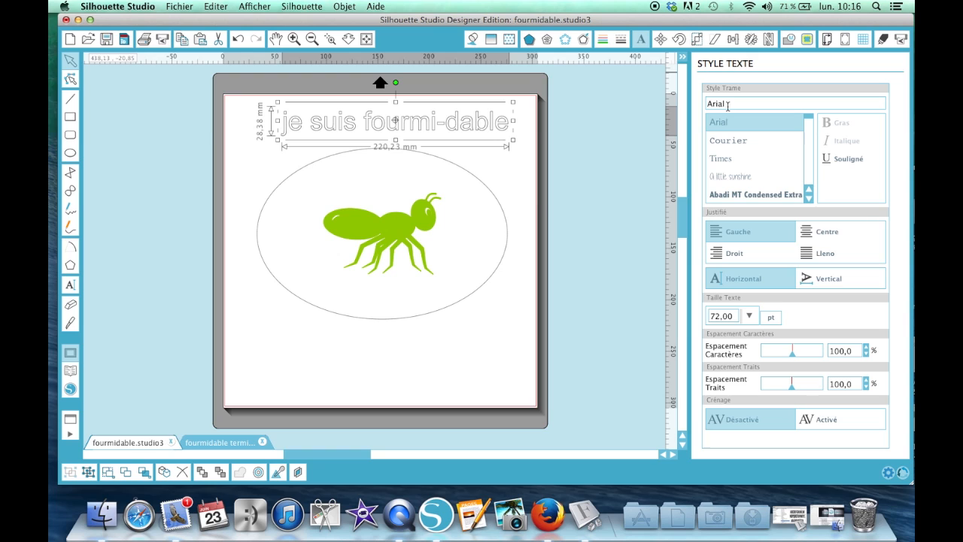
Change the font of the "je suis fourmi-dable" text to SF Movie Poster
left_click_drag(729, 102, 701, 106)
type("SF Movie Poster")
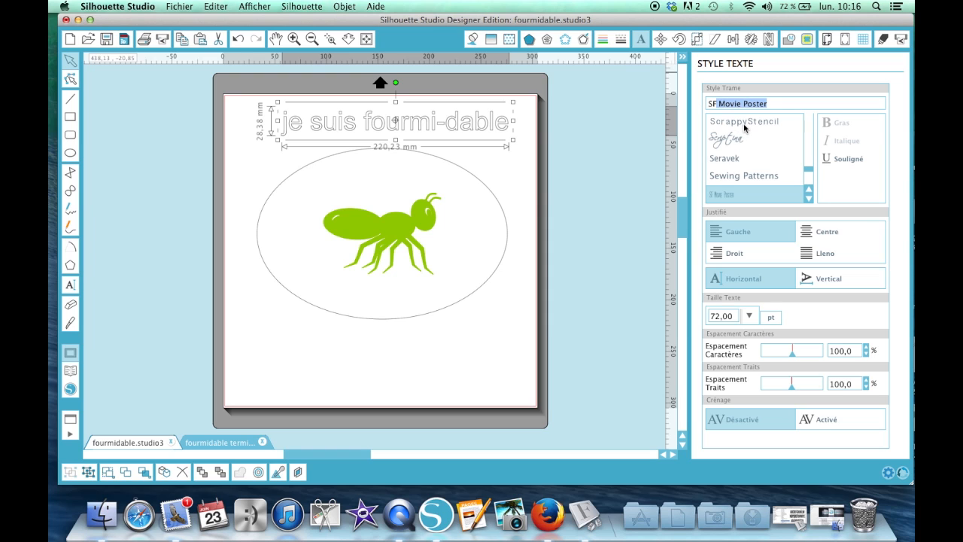
key("Return")
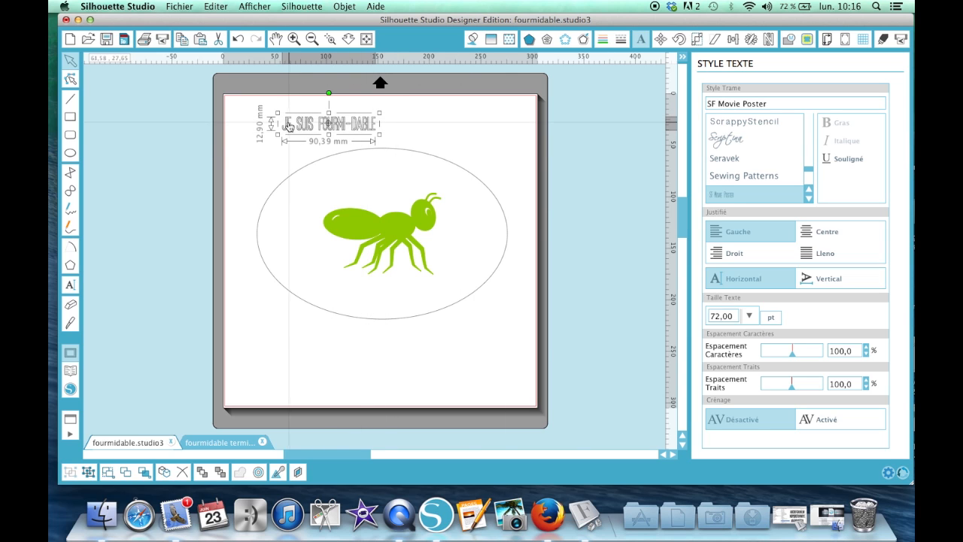
Set the text size of "je suis fourmi-dable" to 144 pt and deselect it
left_click(750, 317)
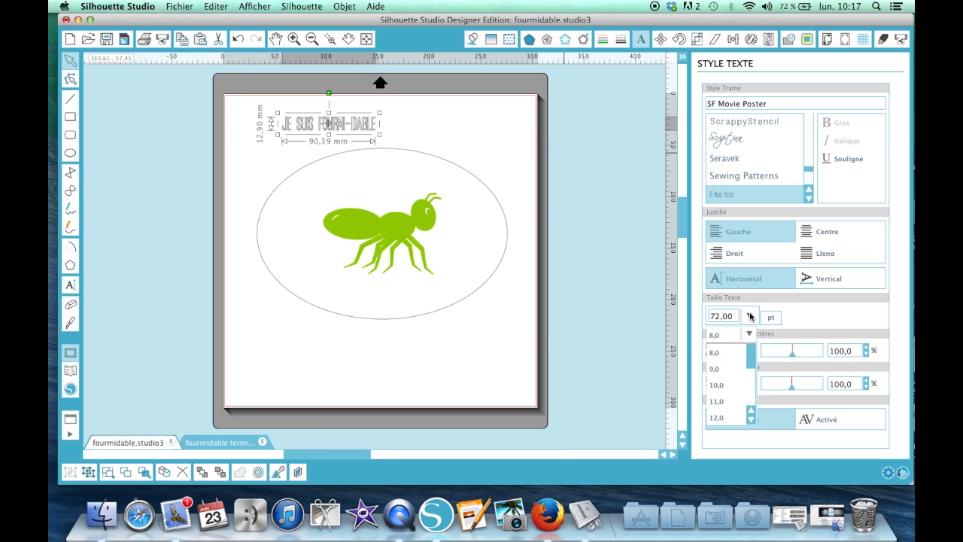
left_click(610, 224)
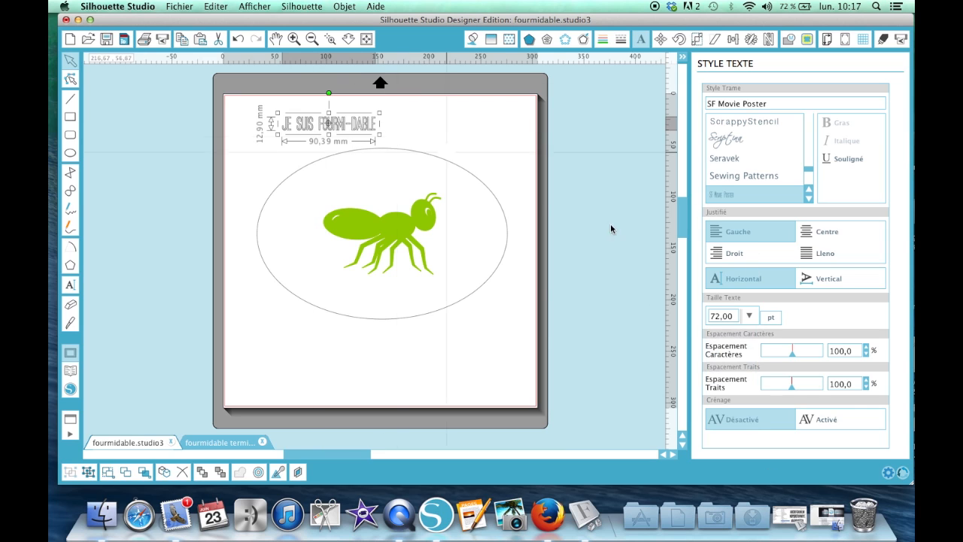
left_click(750, 317)
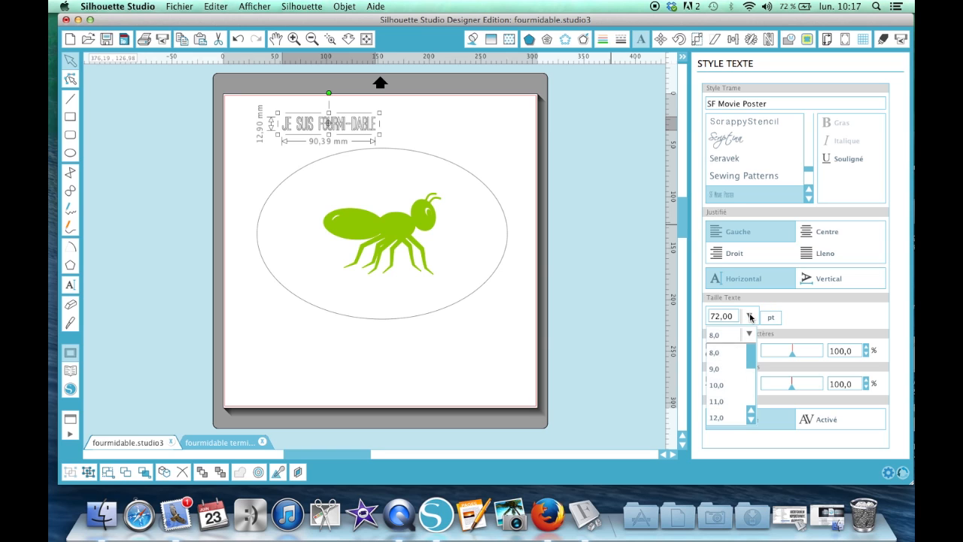
scroll(733, 366, "down", 5)
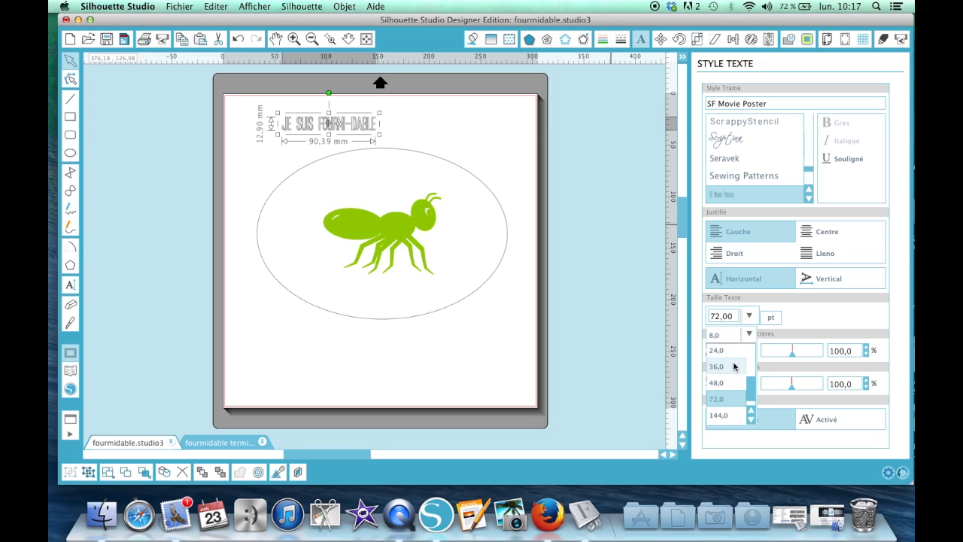
left_click(718, 415)
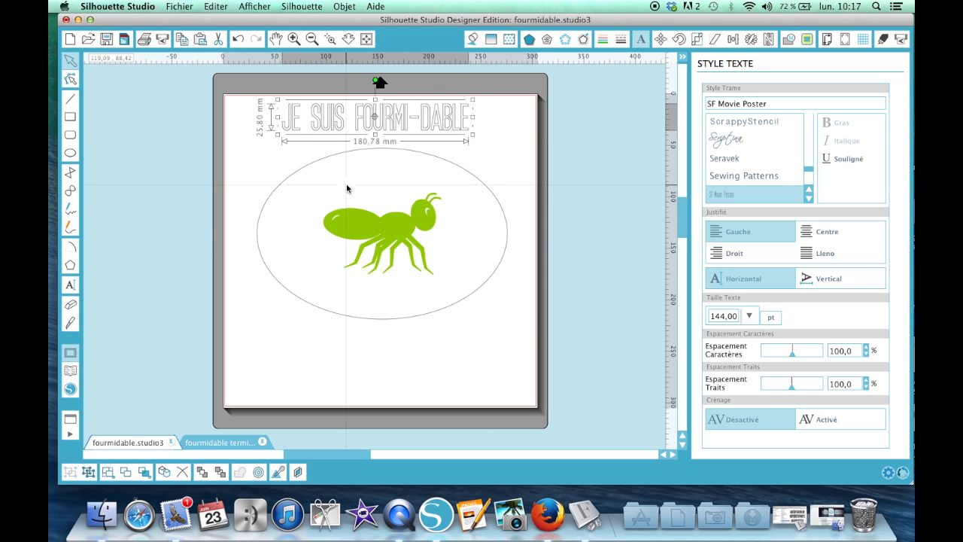
left_click(257, 160)
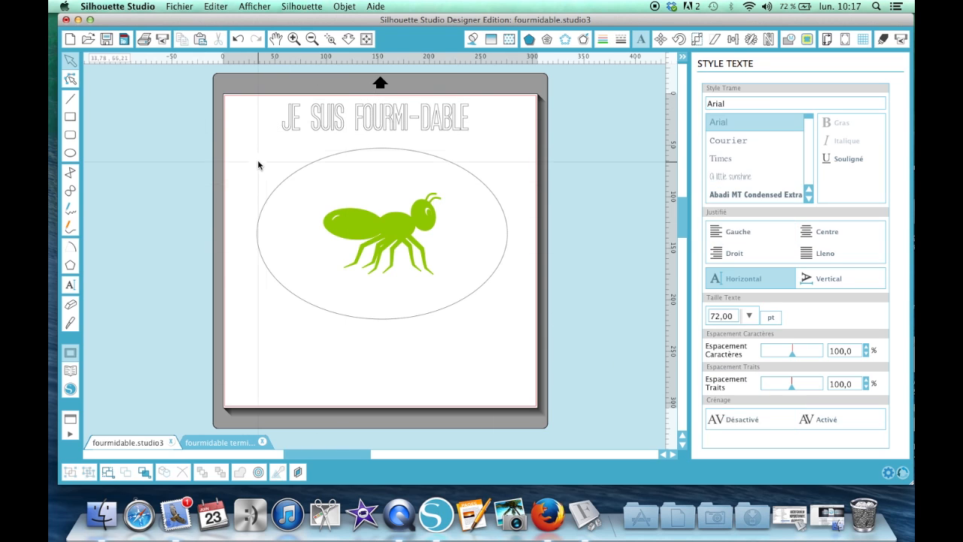
Attach the "je suis fourmi-dable" text to the ellipse's path and slide it along until it is centred over the upper edge
left_click(294, 125)
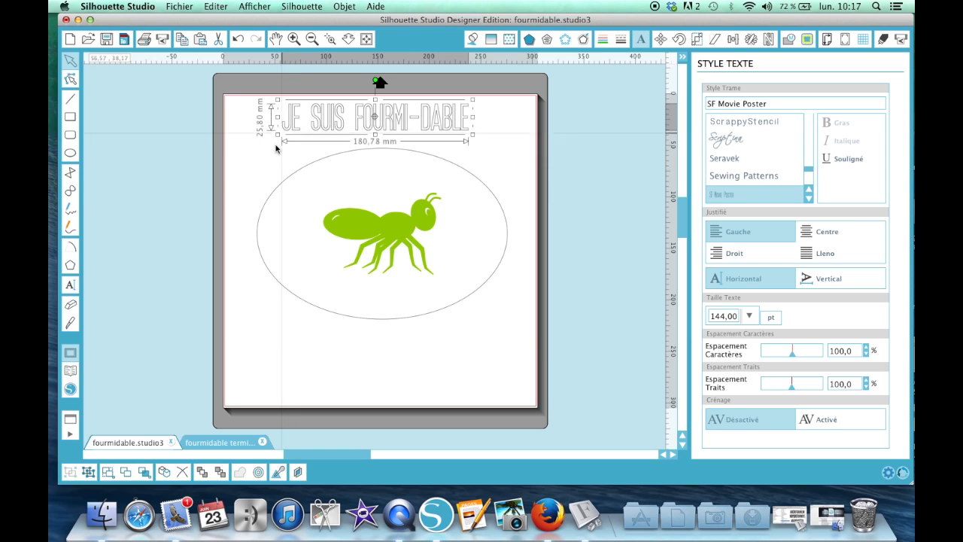
left_click(275, 145)
left_click(284, 129)
double_click(284, 129)
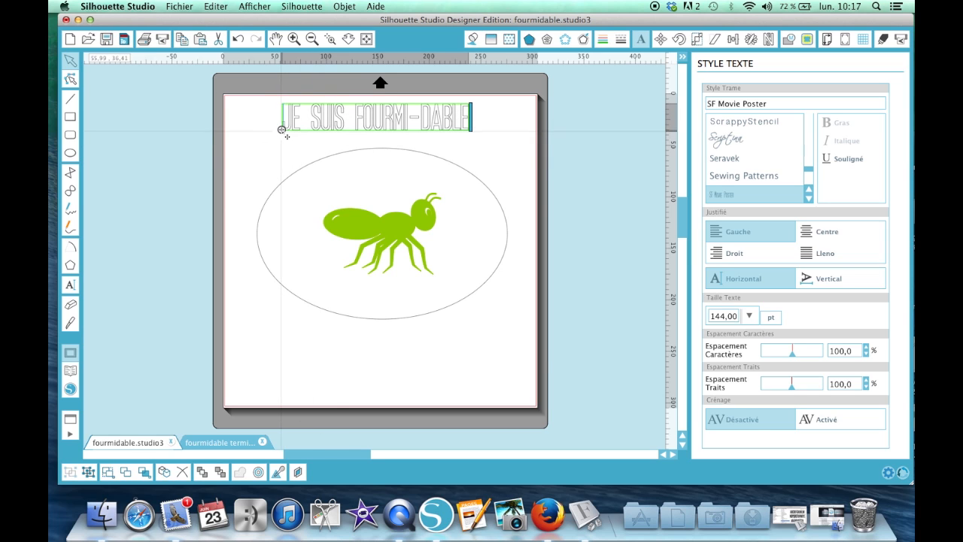
left_click_drag(281, 127, 280, 128)
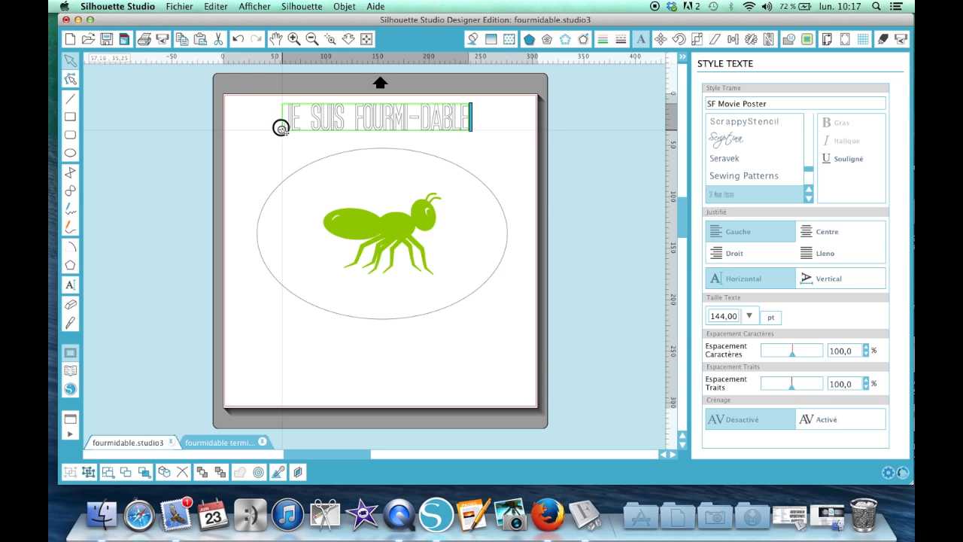
left_click_drag(280, 127, 287, 175)
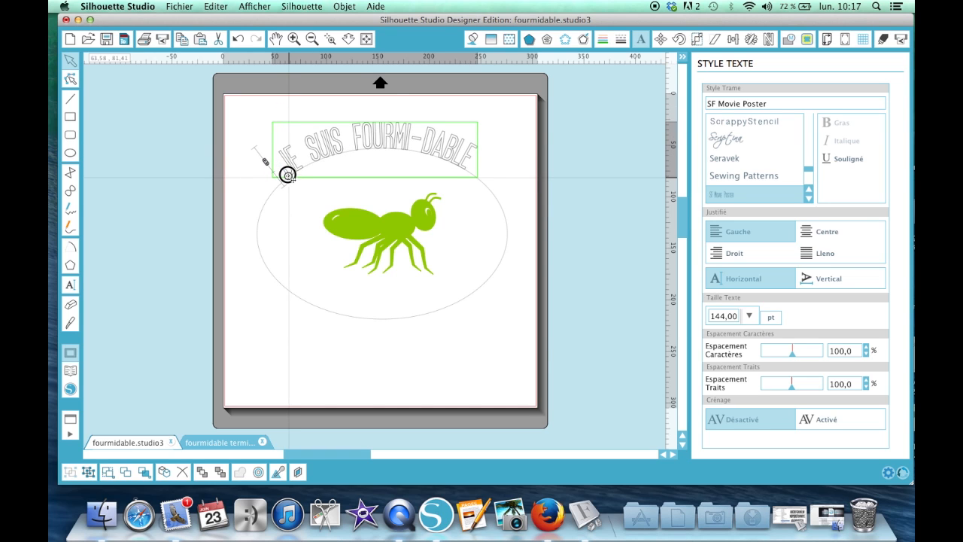
mouse_move(288, 174)
left_mouse_down()
mouse_move(298, 164)
mouse_move(274, 165)
mouse_move(271, 182)
mouse_move(306, 153)
mouse_move(291, 150)
mouse_move(273, 170)
mouse_move(294, 157)
mouse_move(286, 159)
left_mouse_up()
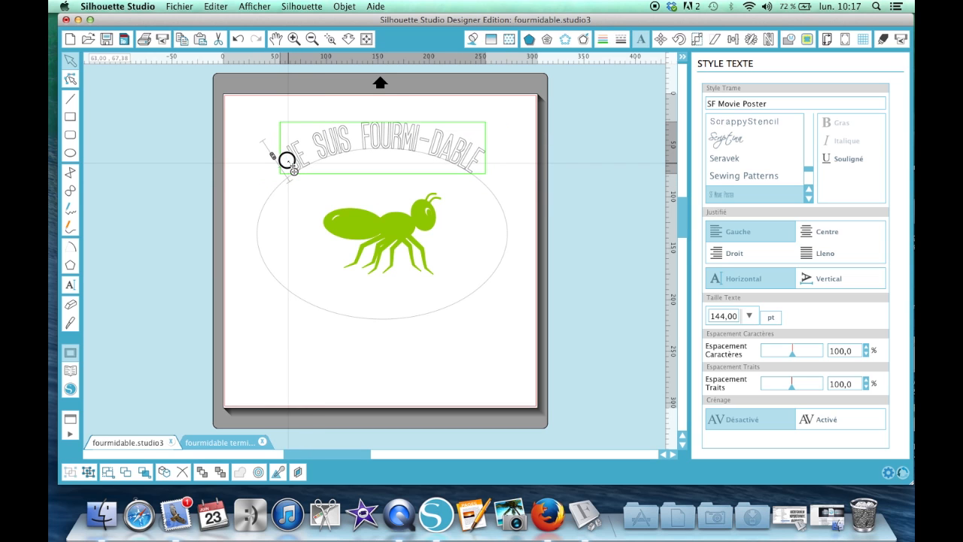
Shrink the ellipse from its lower-right corner and move the ant back inside it
left_click(482, 289)
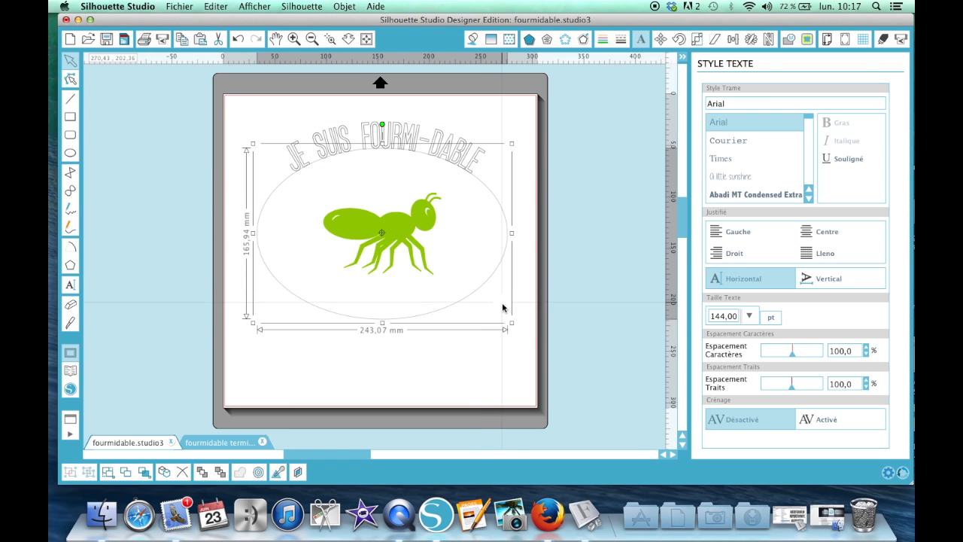
left_click_drag(513, 323, 476, 278)
left_click_drag(402, 219, 381, 216)
Slide the "je suis fourmi-dable" text back along the shrunken ellipse until it is centred over the upper edge, and deselect it
left_click(371, 139)
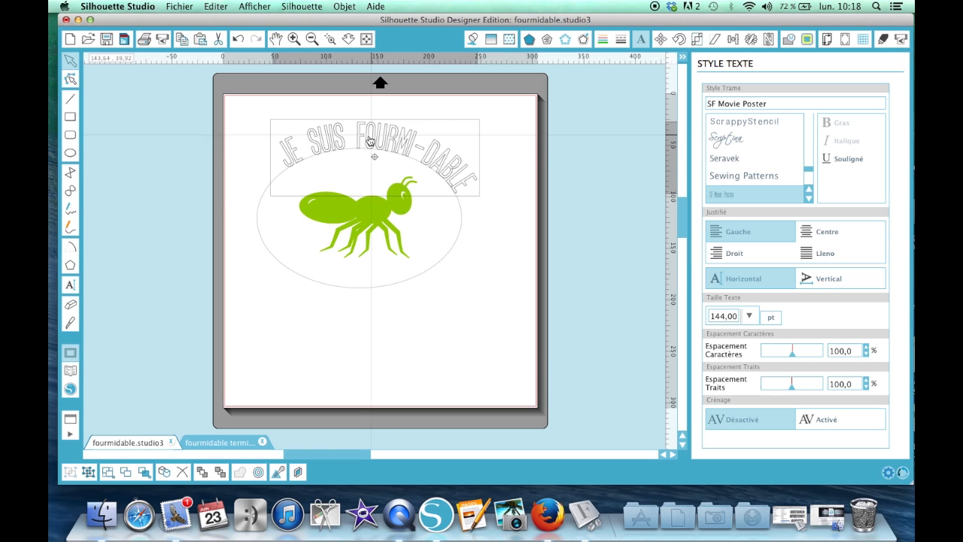
double_click(293, 159)
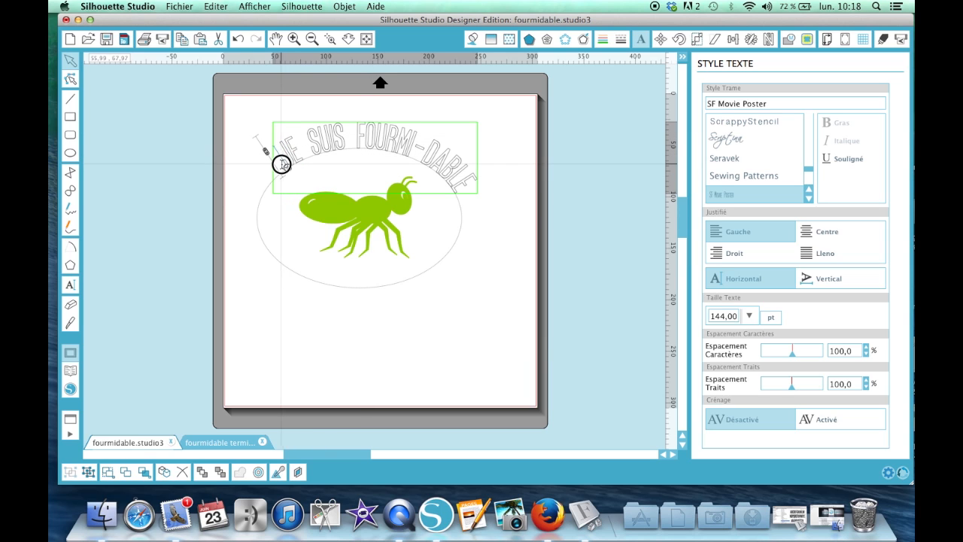
left_click(287, 169)
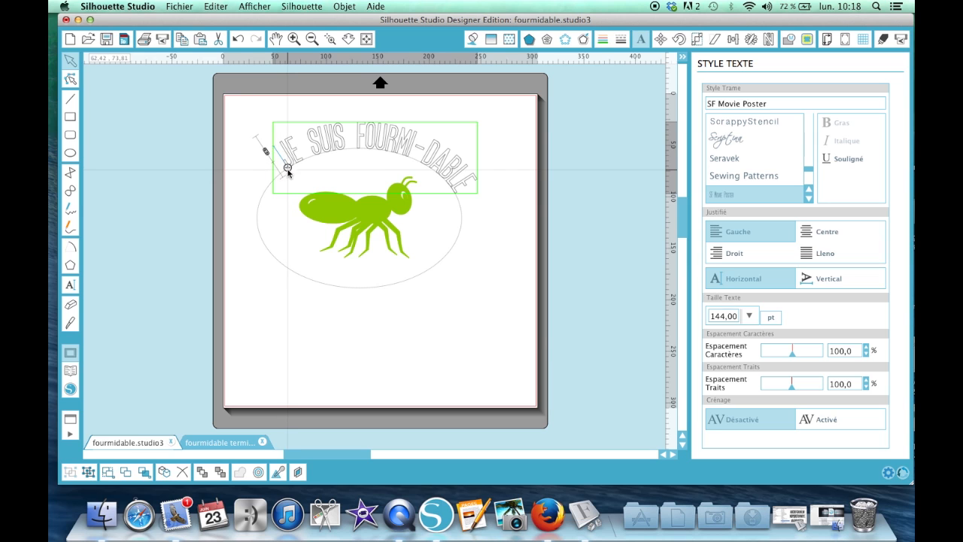
left_click_drag(288, 169, 275, 175)
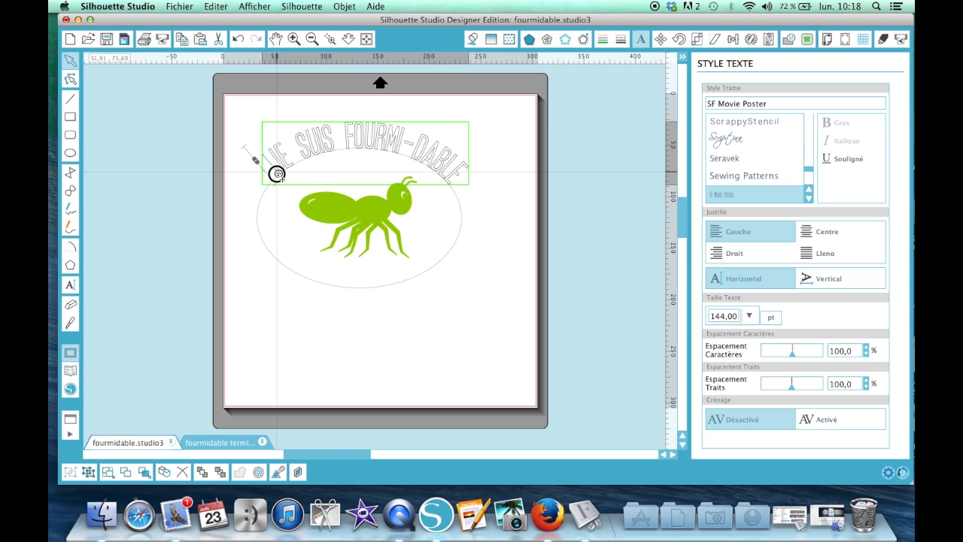
left_click(489, 327)
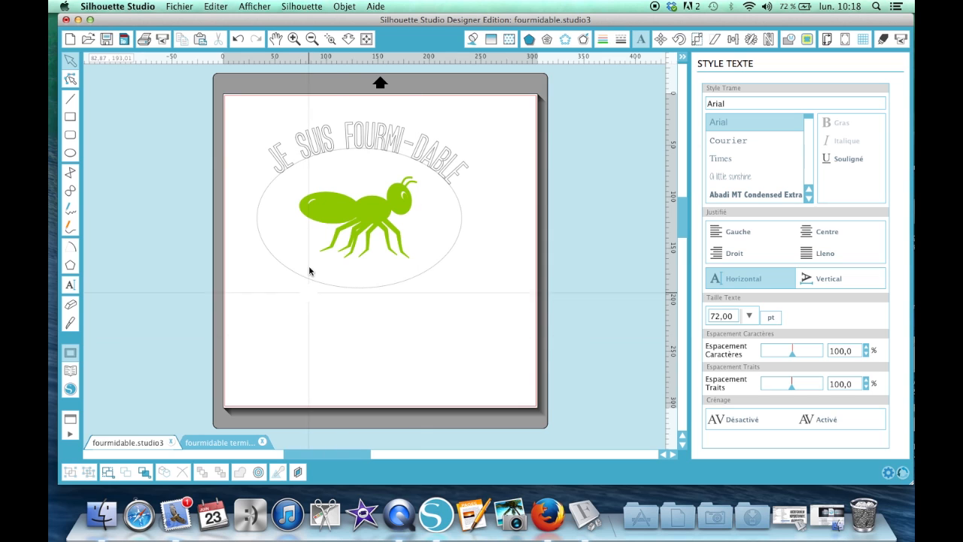
Move the ant off the page beside the mat and combine the text and the ellipse into one compound path
left_click(349, 215)
left_click_drag(349, 215, 126, 181)
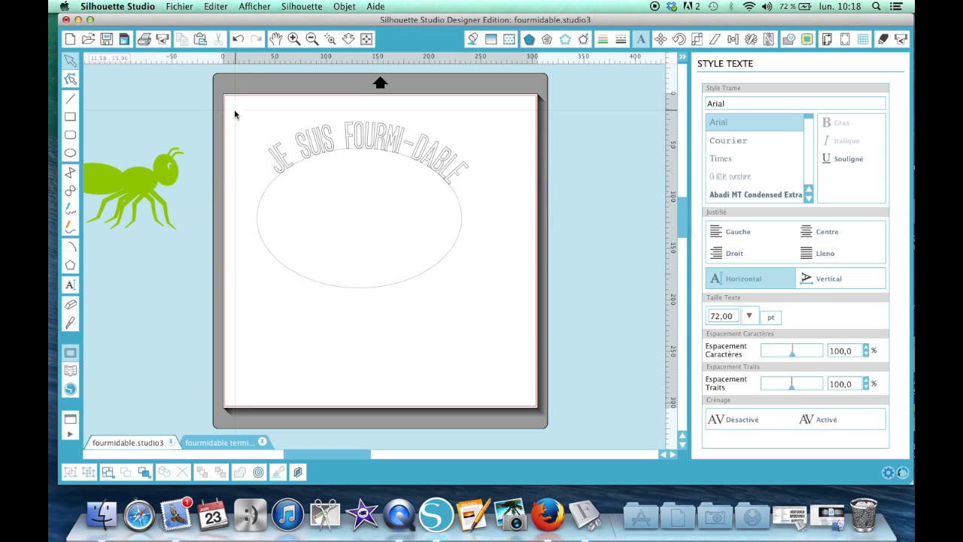
left_click_drag(233, 112, 491, 310)
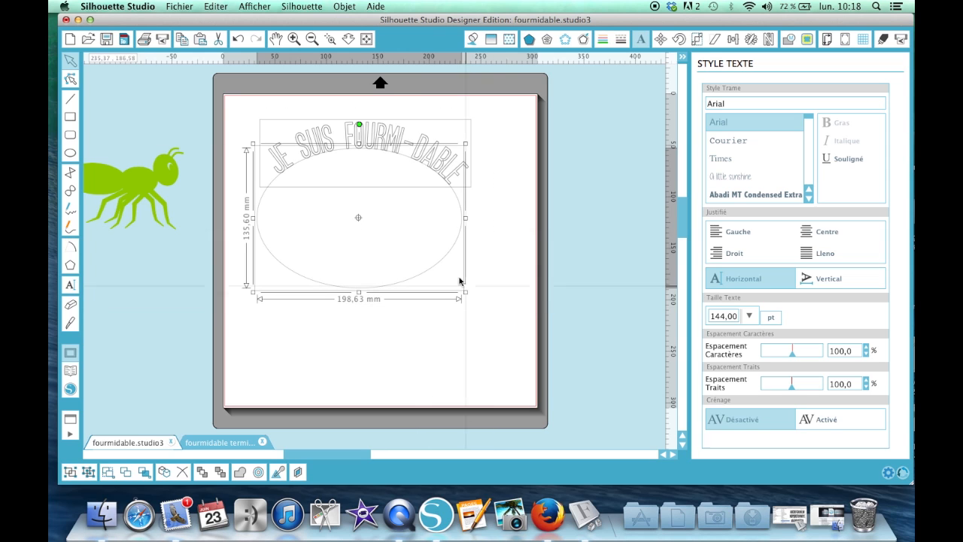
left_click(345, 6)
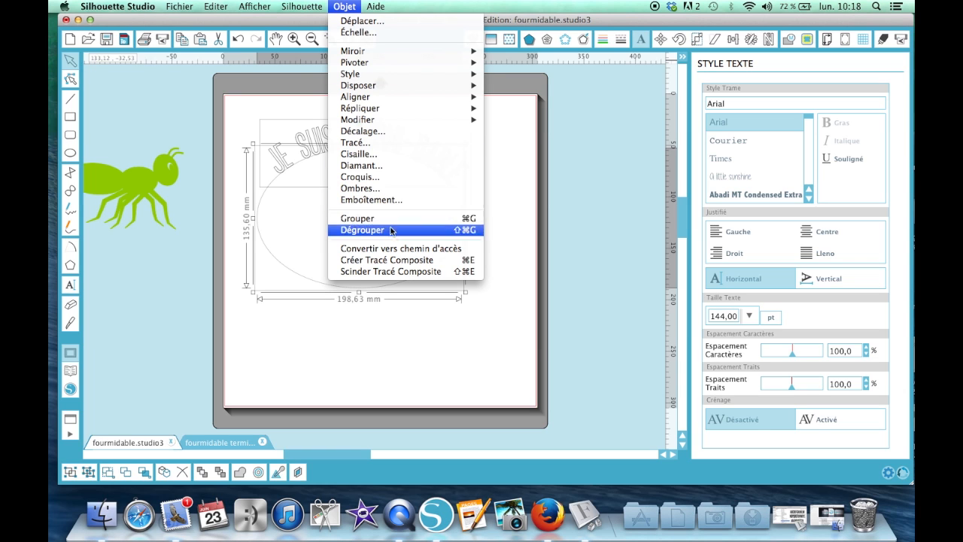
left_click(391, 259)
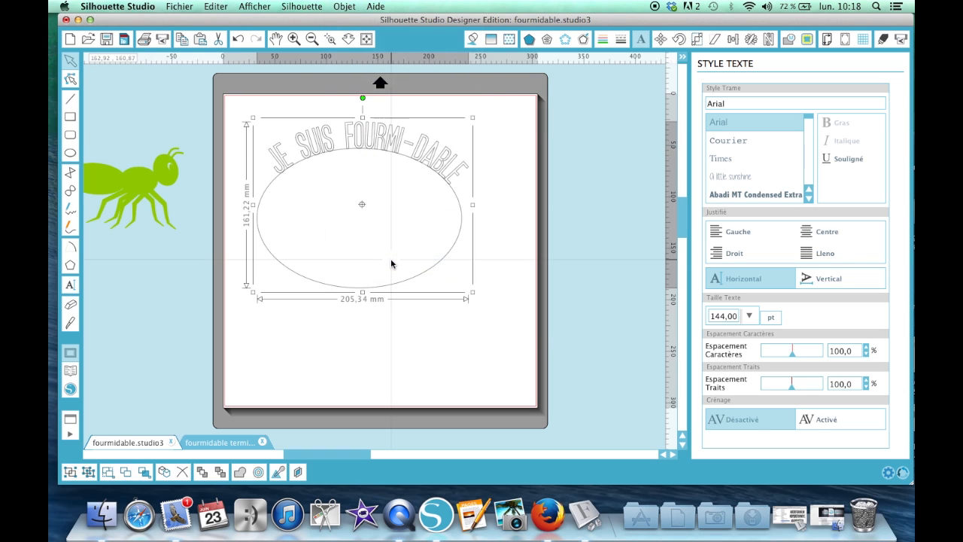
left_click(489, 192)
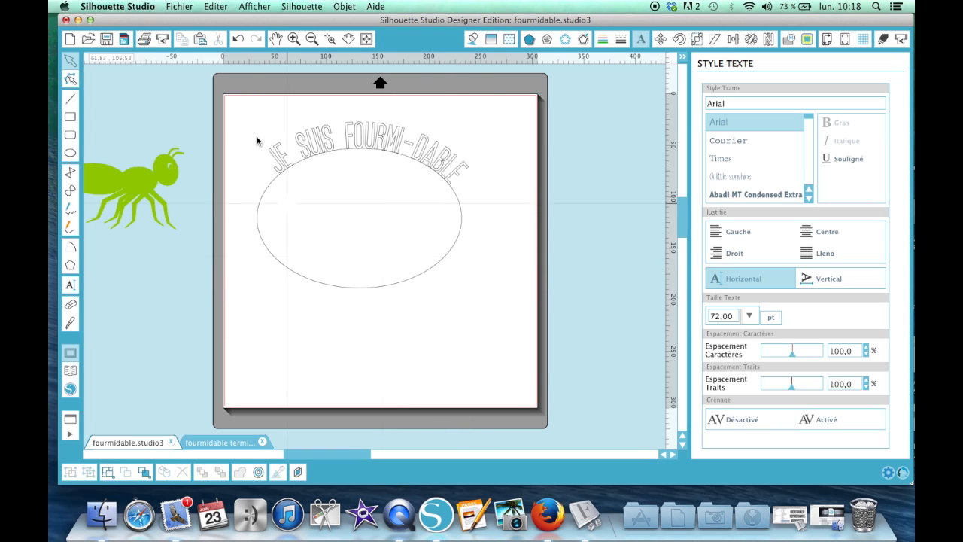
Release the compound path of the text and ellipse, and delete the ellipse on its own
left_click_drag(239, 102, 458, 281)
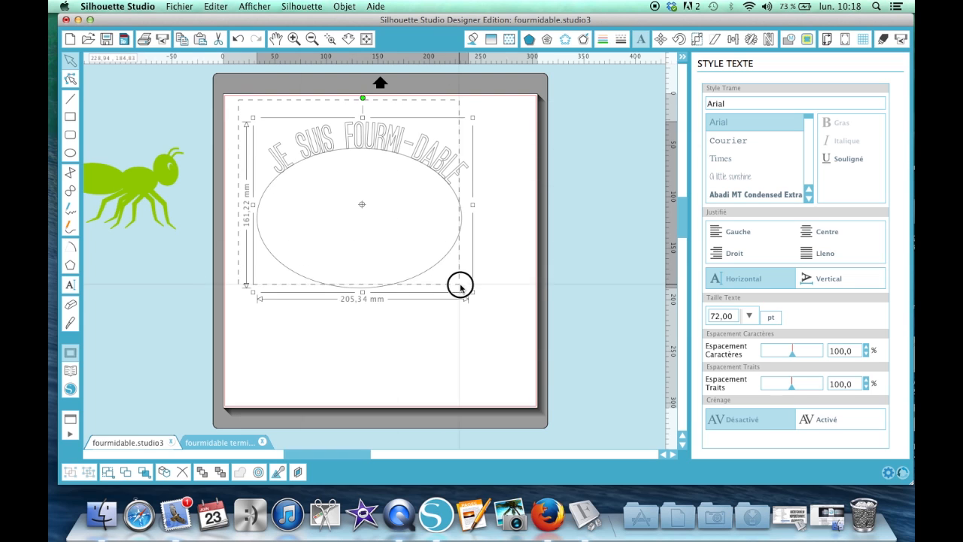
left_click(345, 7)
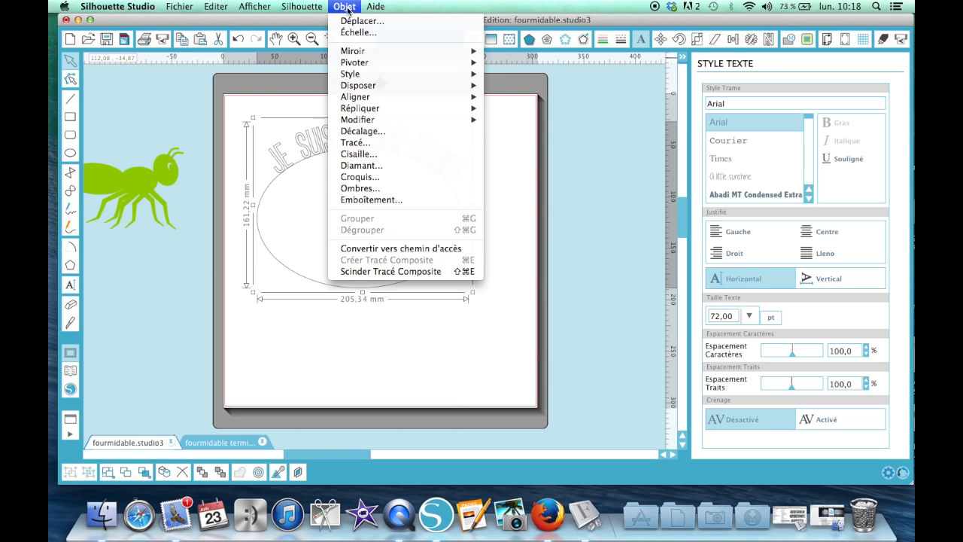
left_click(377, 271)
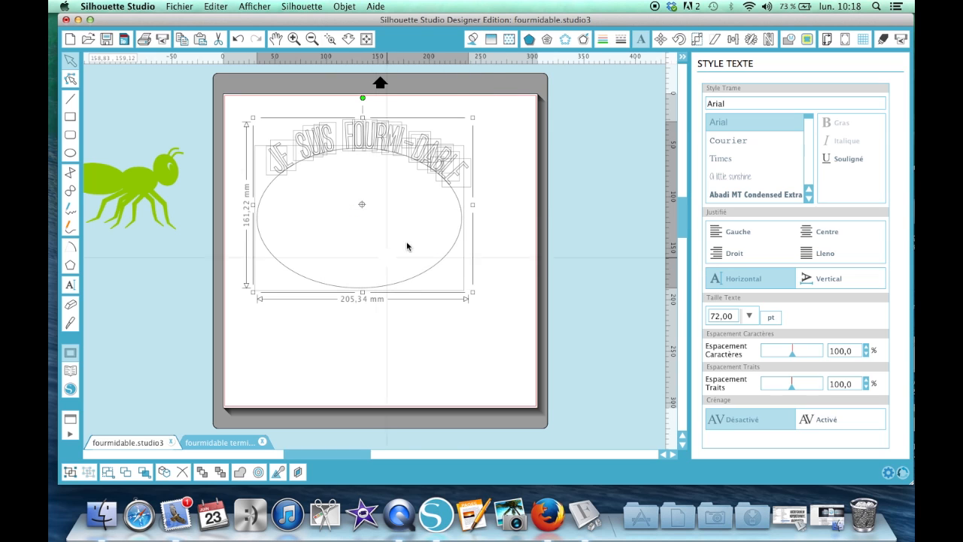
left_click(480, 226)
left_click(439, 266)
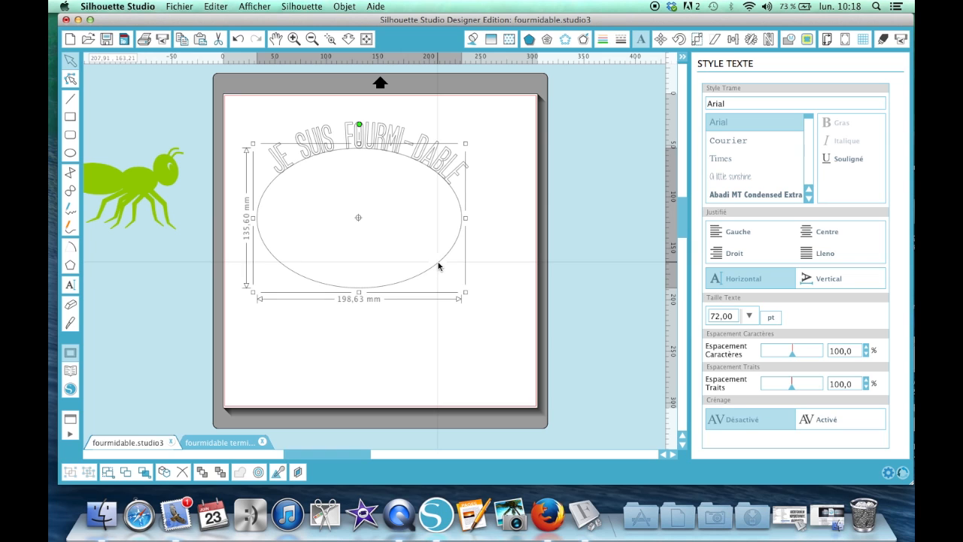
key("Delete")
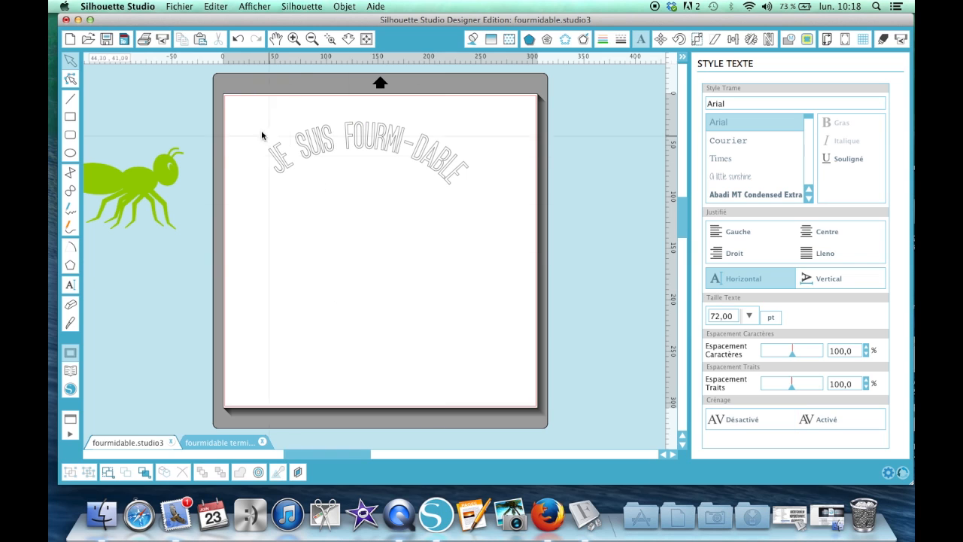
Fill all the curved letters with the green sampled from the ant
left_click_drag(249, 114, 513, 194)
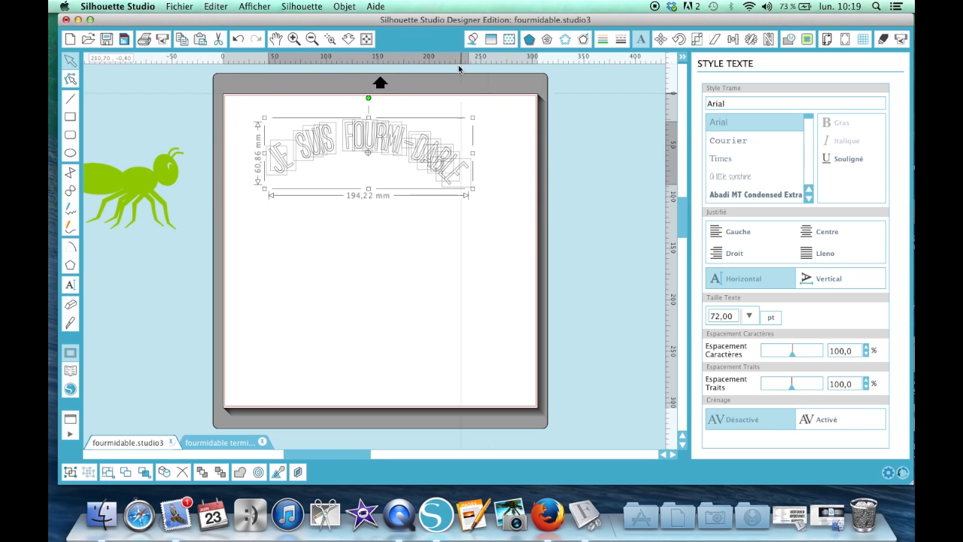
left_click(472, 40)
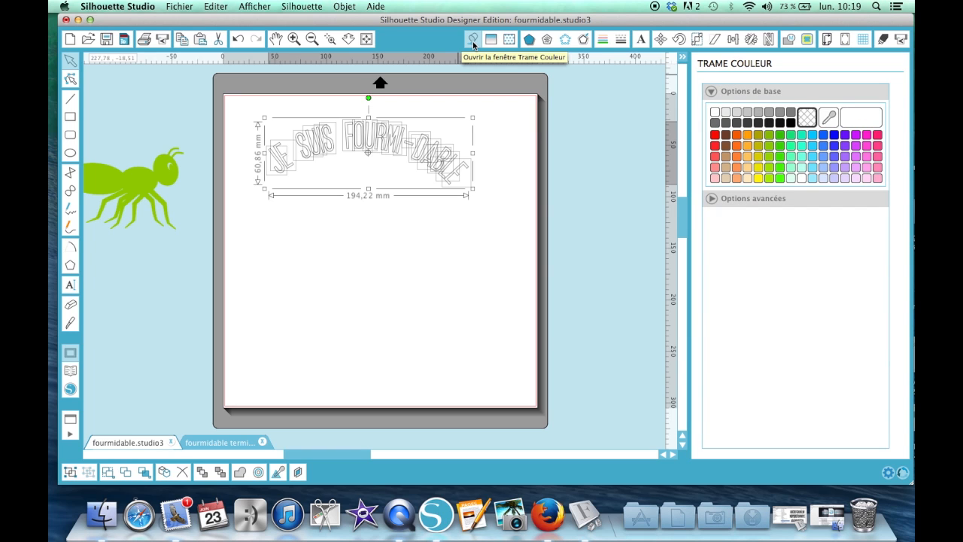
left_click(831, 117)
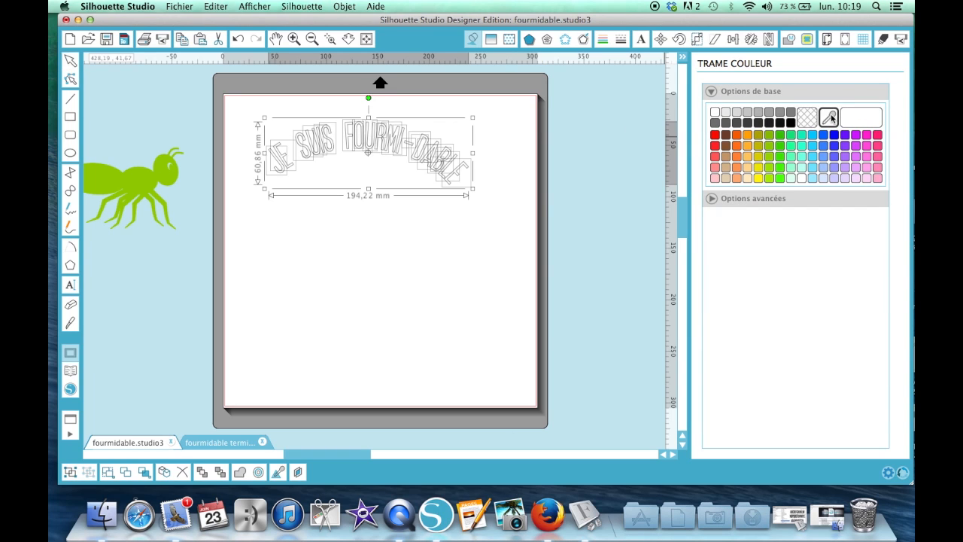
left_click(140, 176)
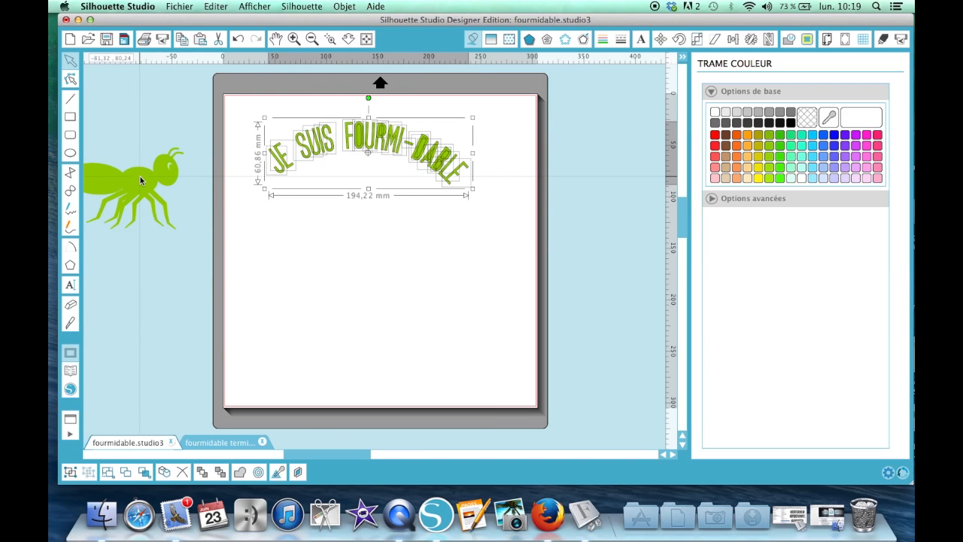
left_click(379, 239)
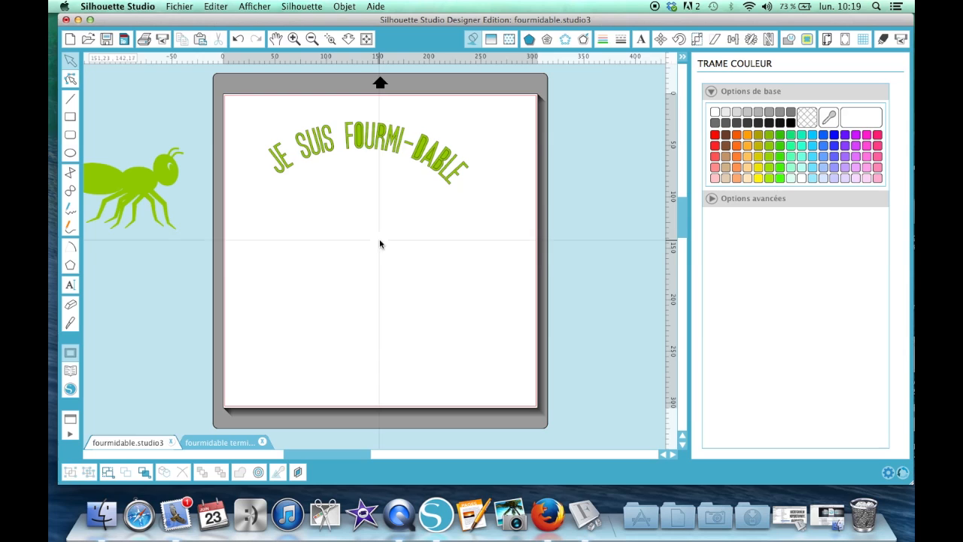
Open the cut settings, examine the lettering's cut lines and filled letter holes up close, and return to the full-page view
left_click(885, 38)
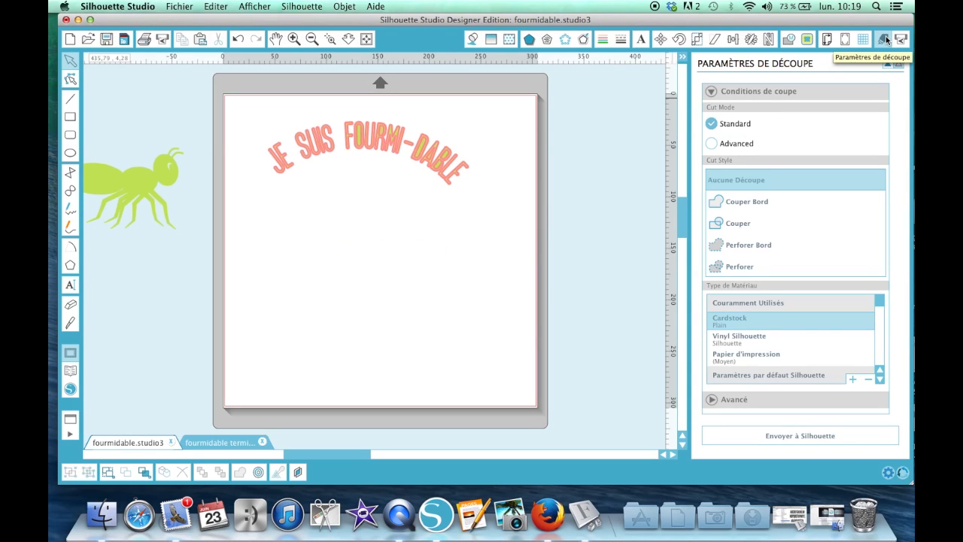
left_click(294, 40)
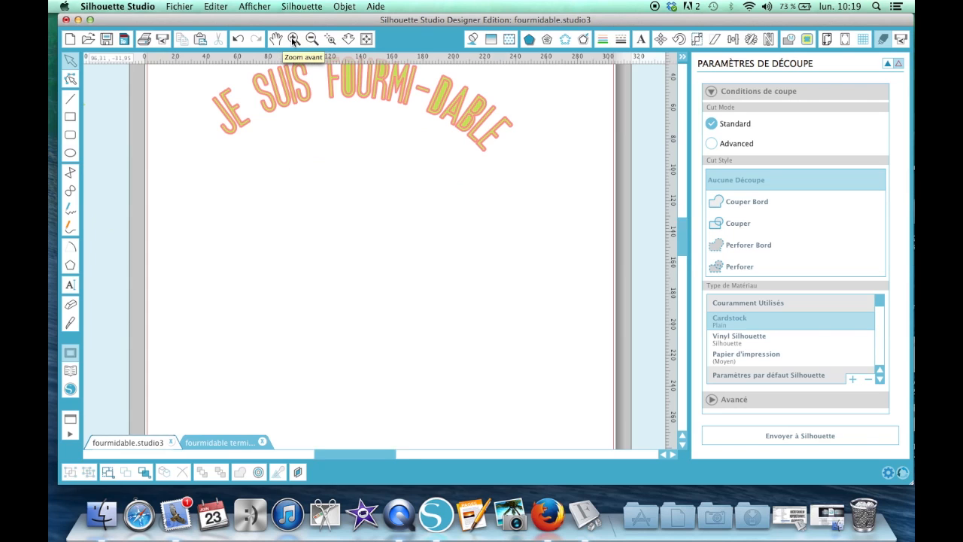
scroll(299, 158, "up", 3)
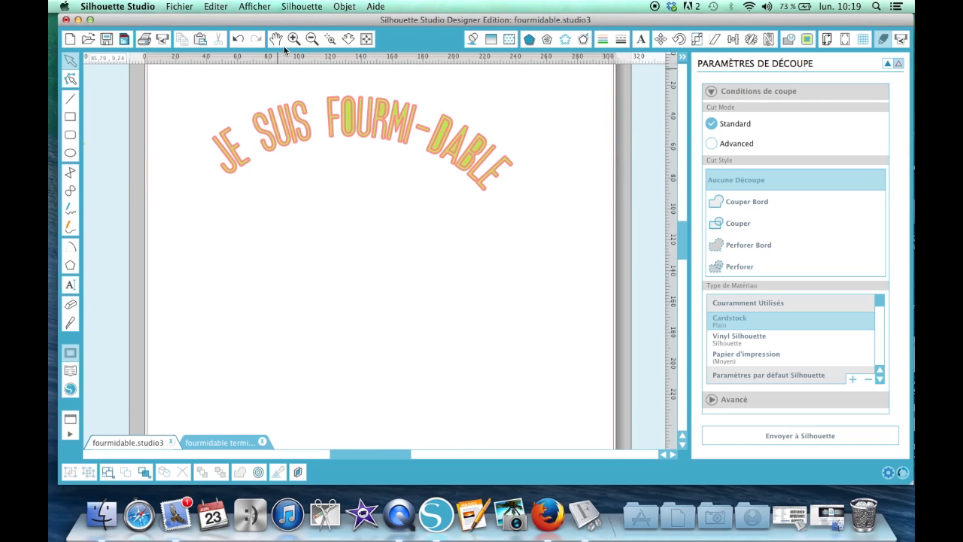
left_click(237, 39)
left_click(236, 39)
left_click(236, 39)
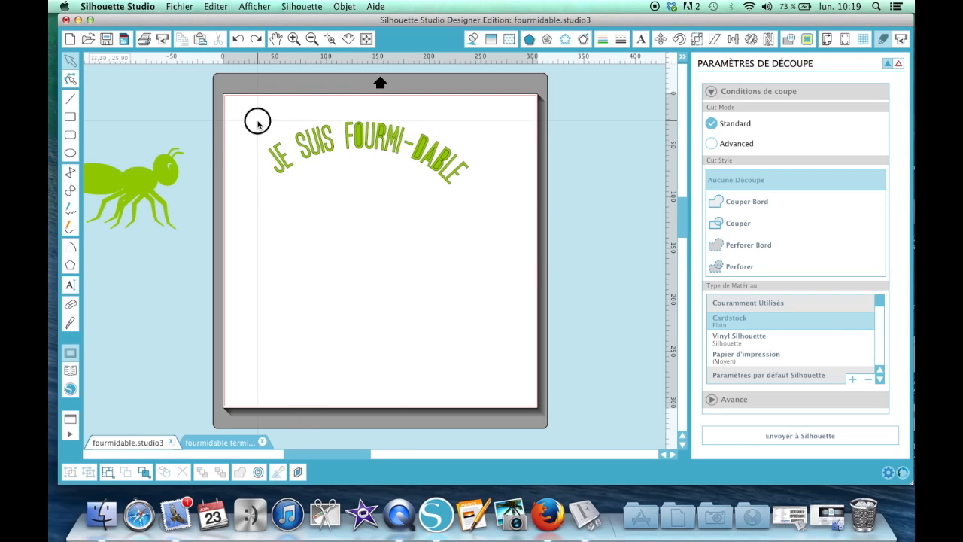
Combine all the green letters into one compound path so that their holes are cut out, and deselect them
left_click_drag(257, 123, 538, 261)
left_click(346, 8)
left_click(346, 7)
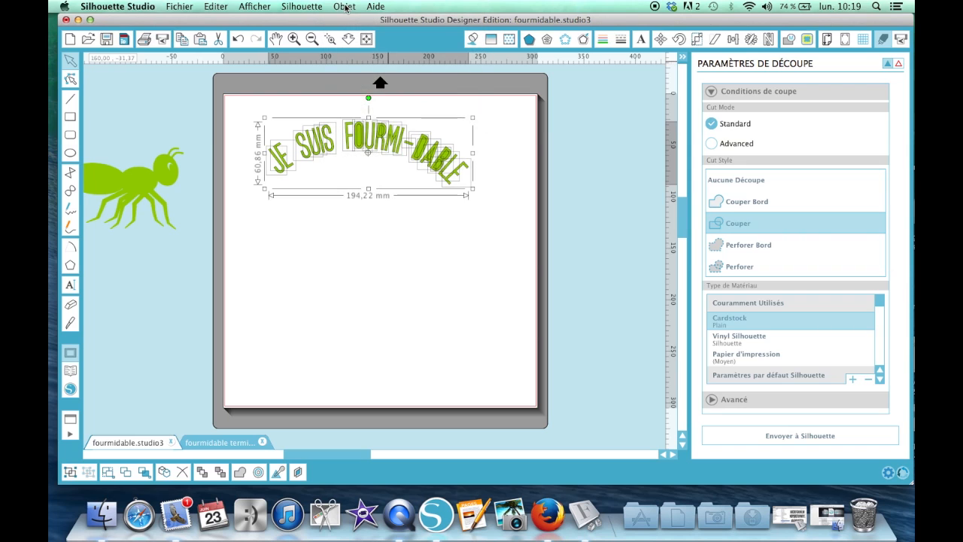
right_click(377, 143)
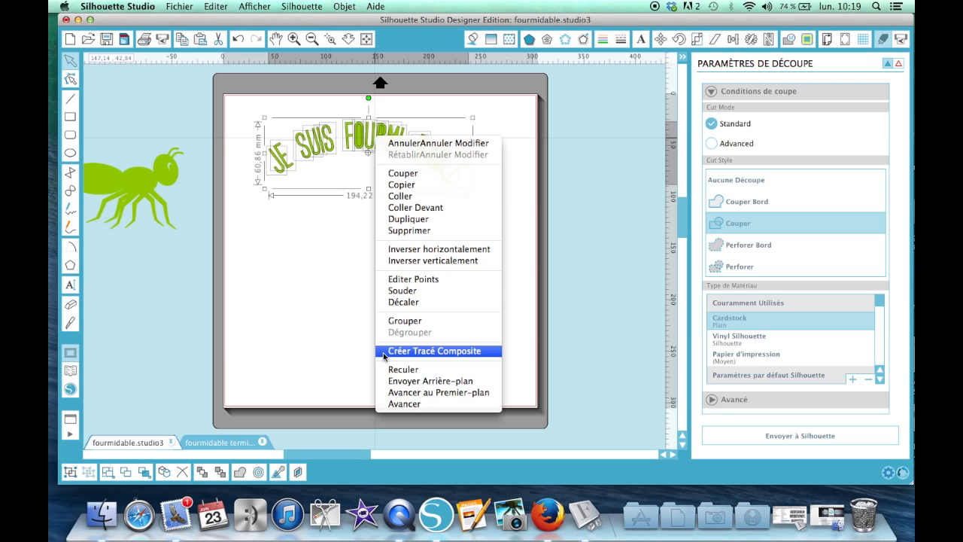
left_click(421, 350)
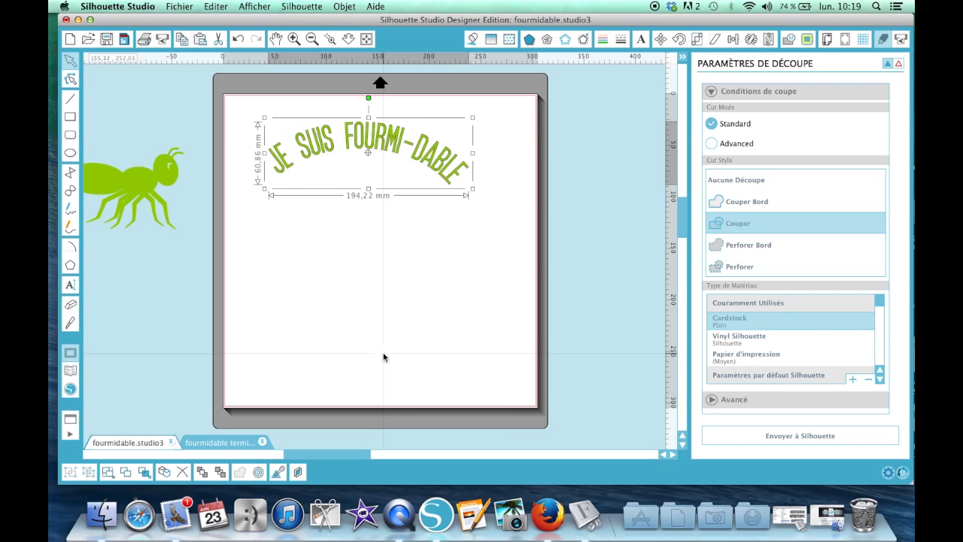
left_click(383, 356)
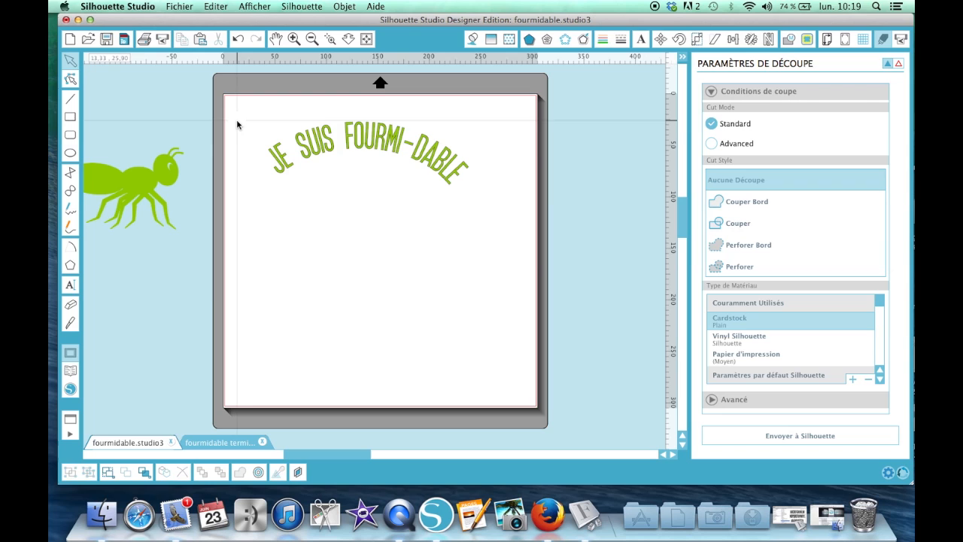
Check whether the green lettering selects as a single object and which grouping options it offers, leaving it deselected
left_click_drag(237, 120, 510, 246)
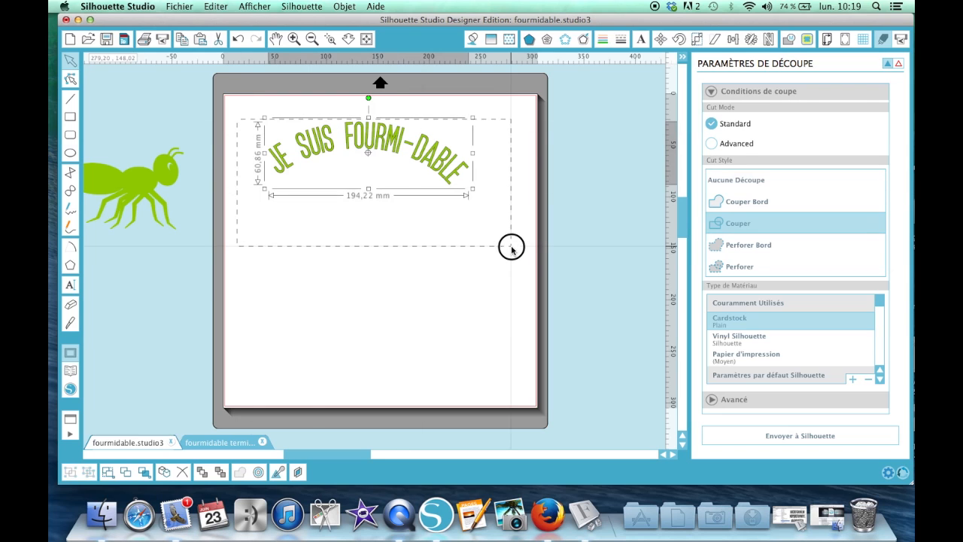
key("g")
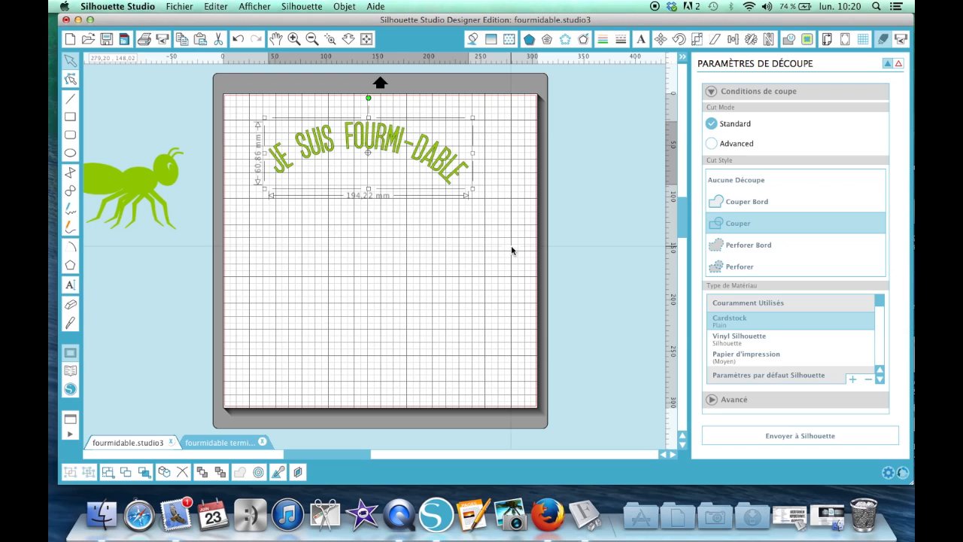
key("g")
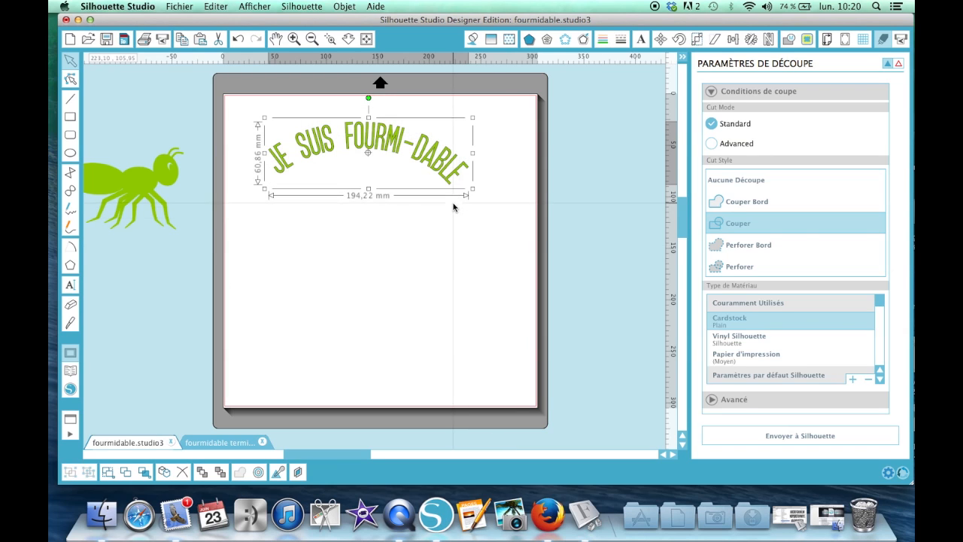
right_click(428, 151)
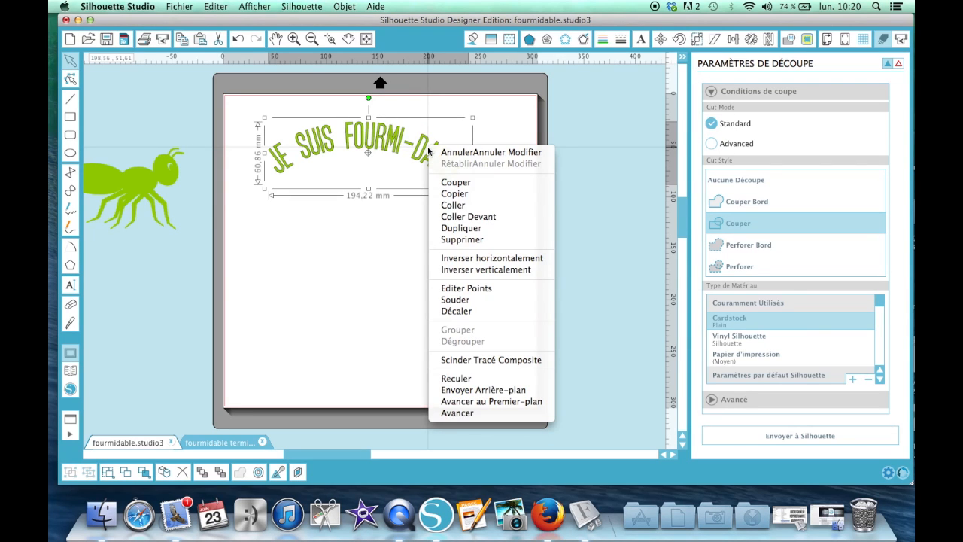
left_click(378, 206)
left_click(384, 245)
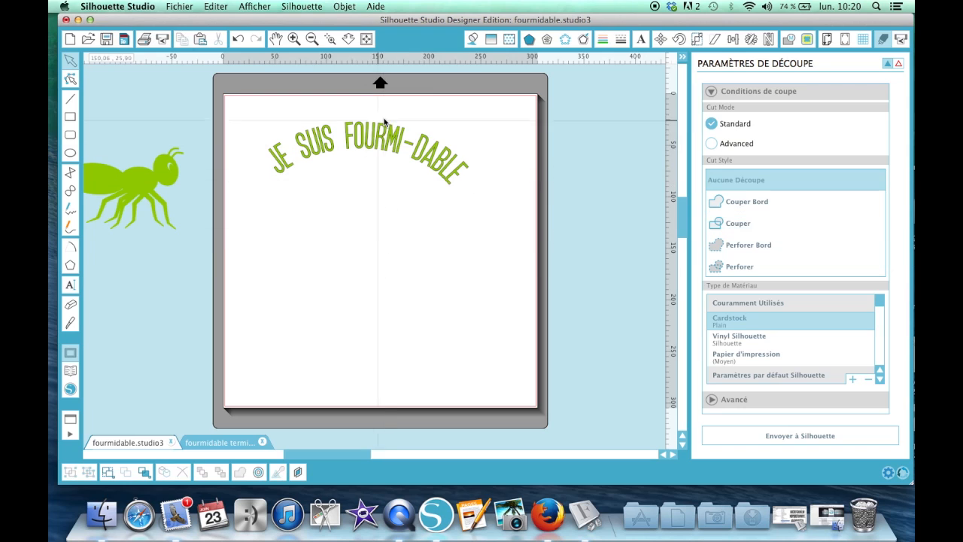
left_click(384, 128)
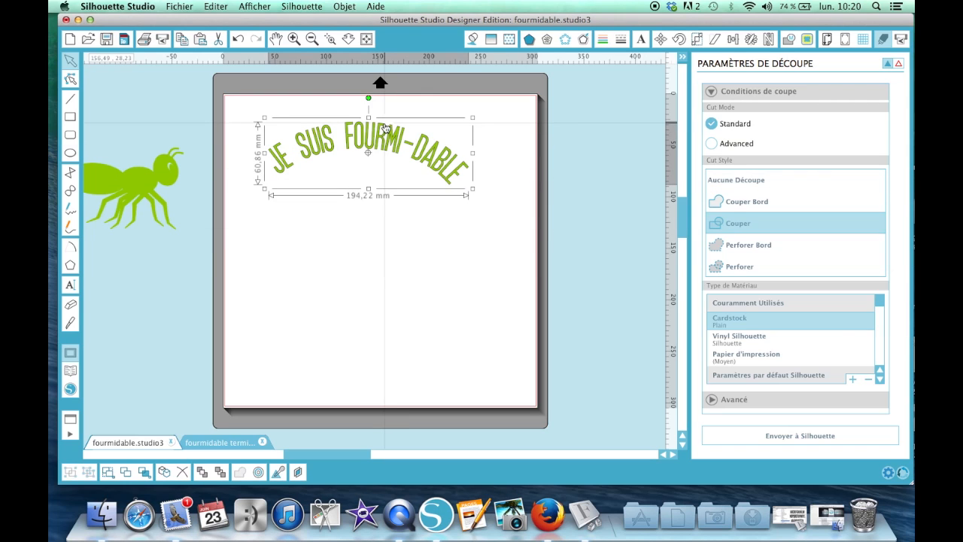
left_click(339, 285)
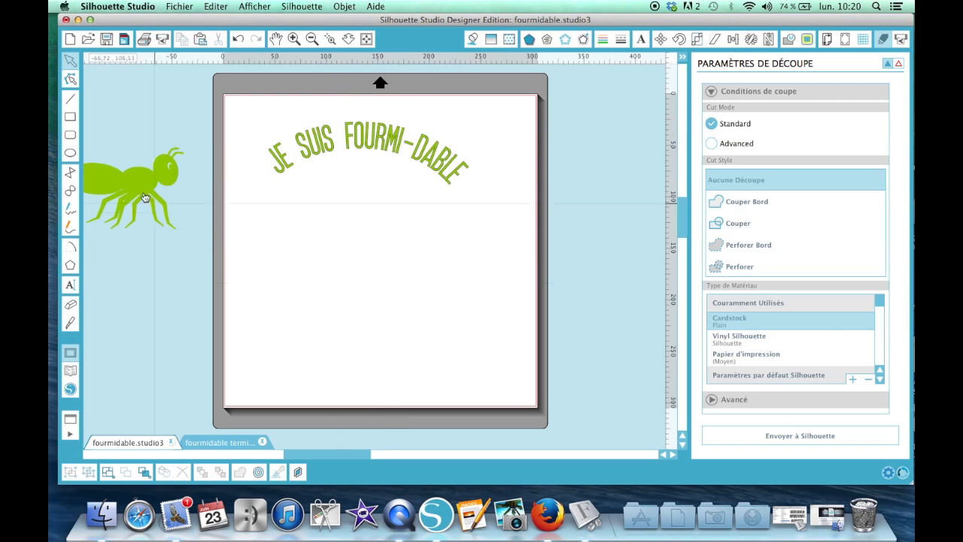
Place the green ant on the page beneath the curved lettering, and make the lettering's outline transparent
left_click_drag(139, 178, 371, 196)
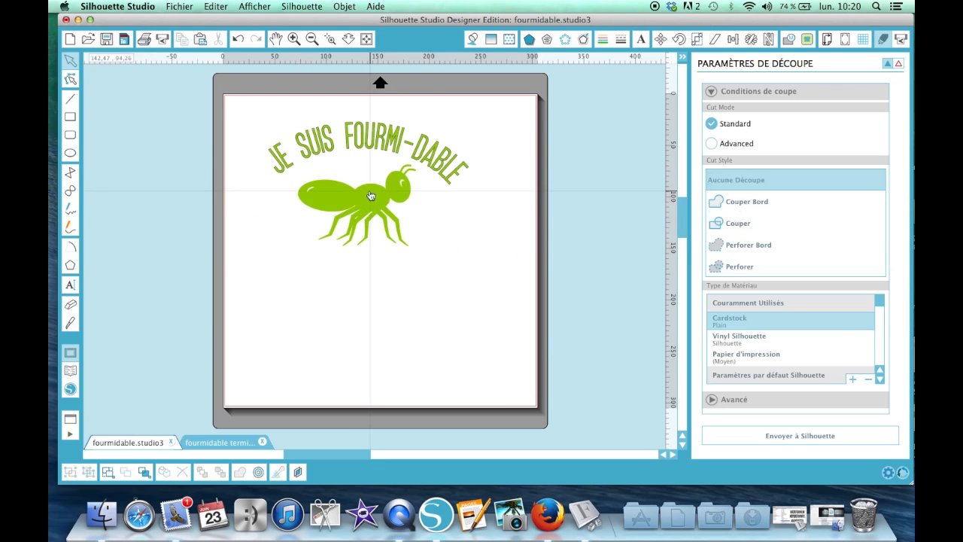
left_click(309, 151)
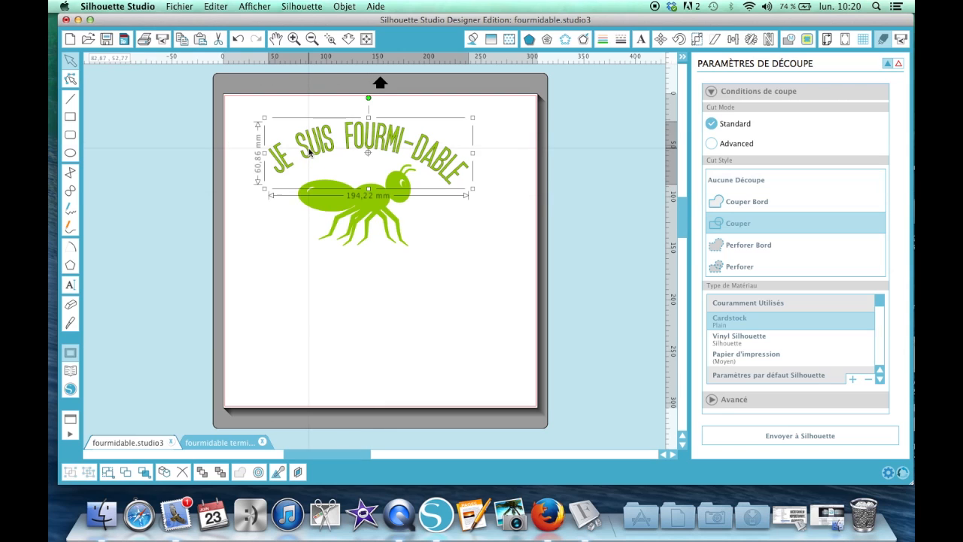
left_click(602, 41)
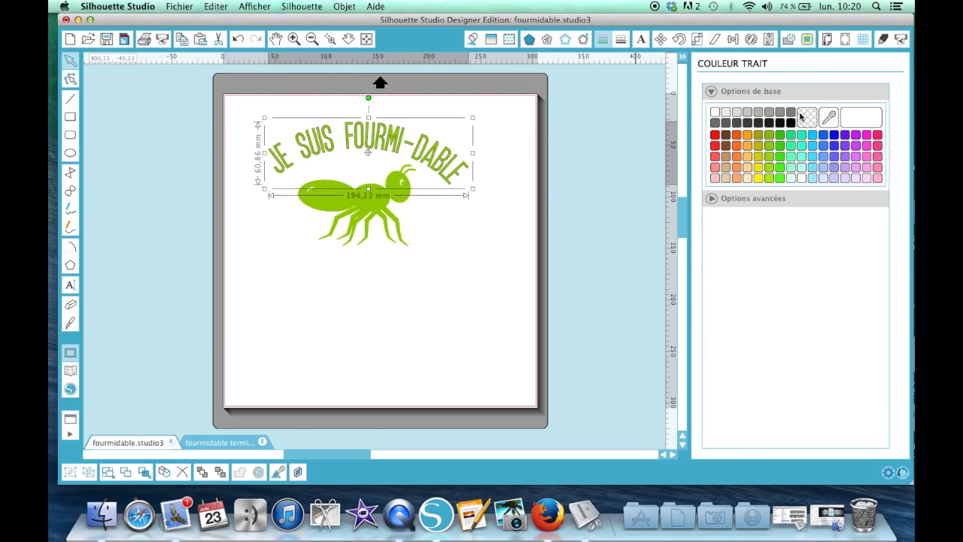
left_click(804, 125)
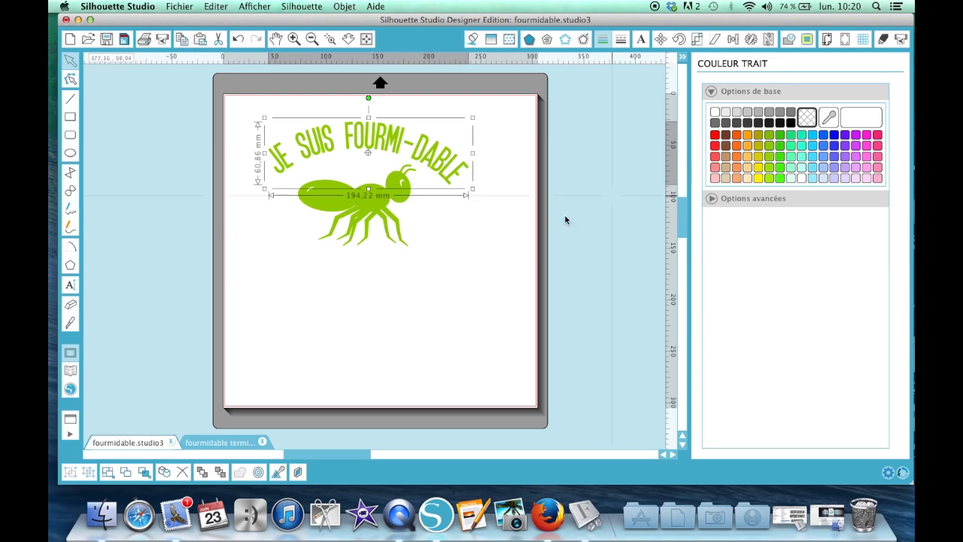
left_click(494, 248)
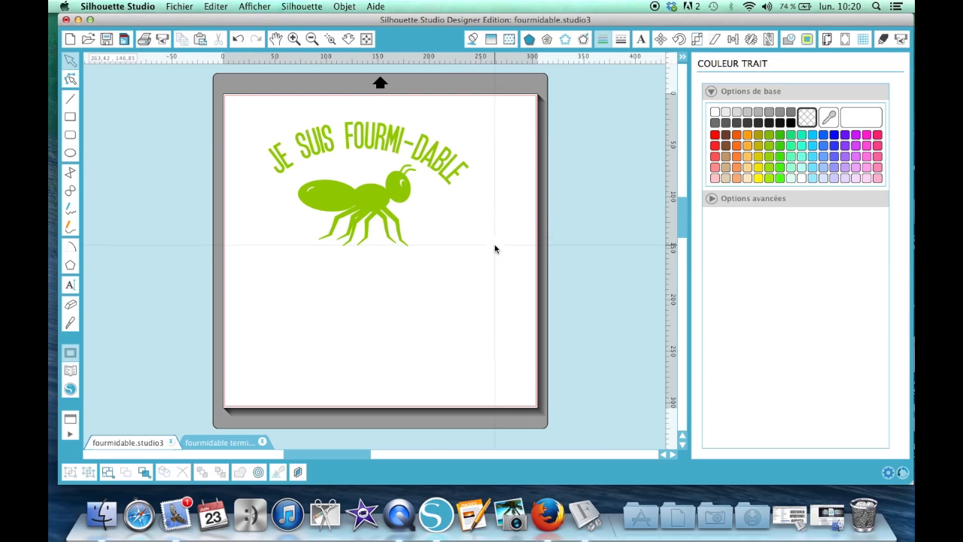
left_click(364, 203)
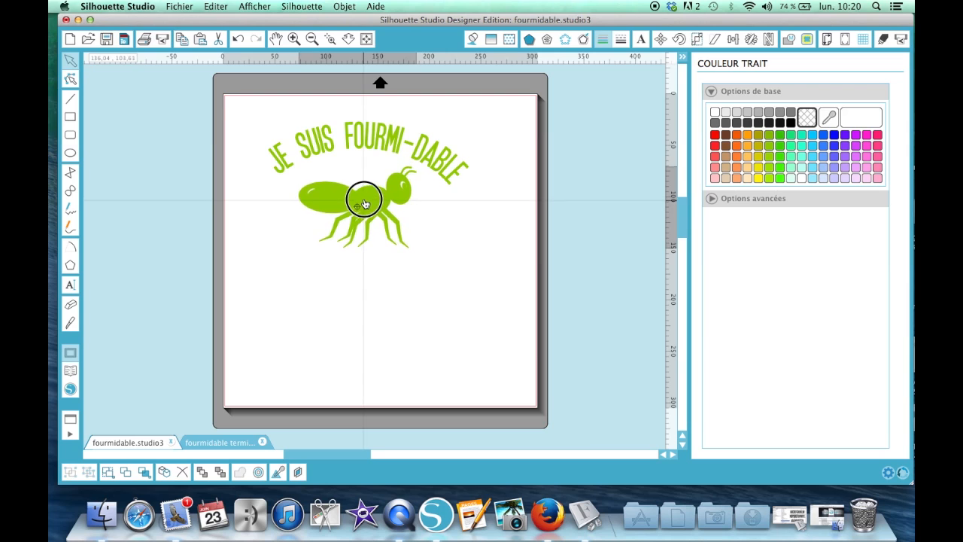
left_click(480, 239)
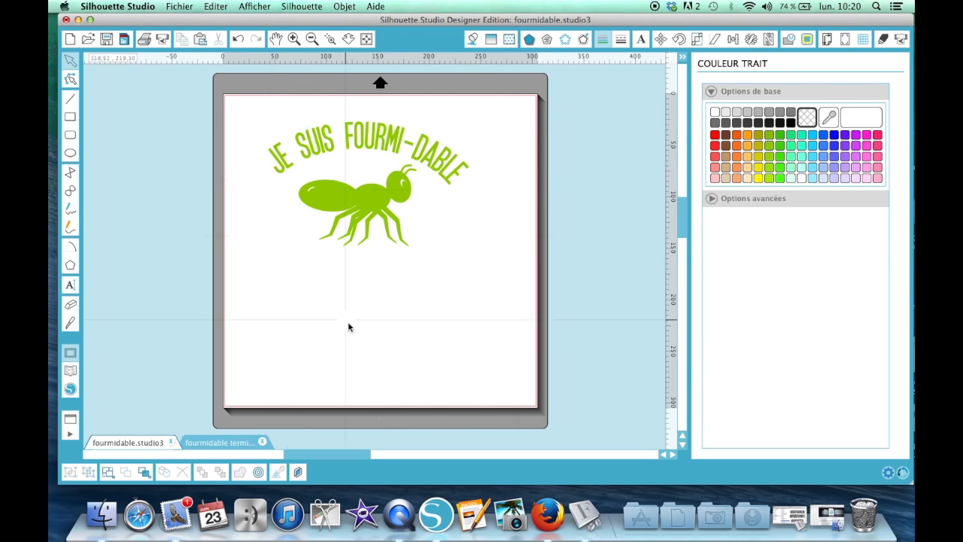
Add the text "Ca se voit ?" on the page below the ant
left_click(70, 285)
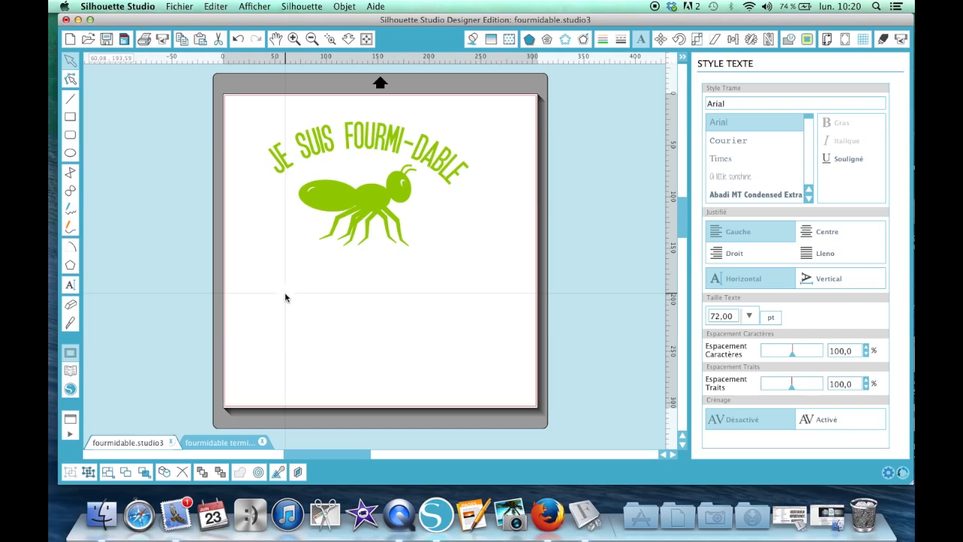
type("Ca se voit ?")
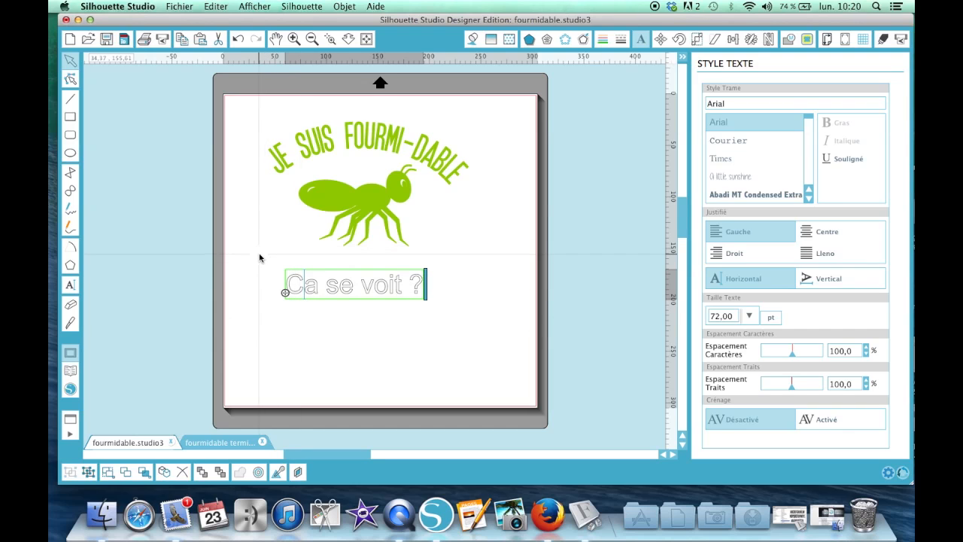
left_click(343, 333)
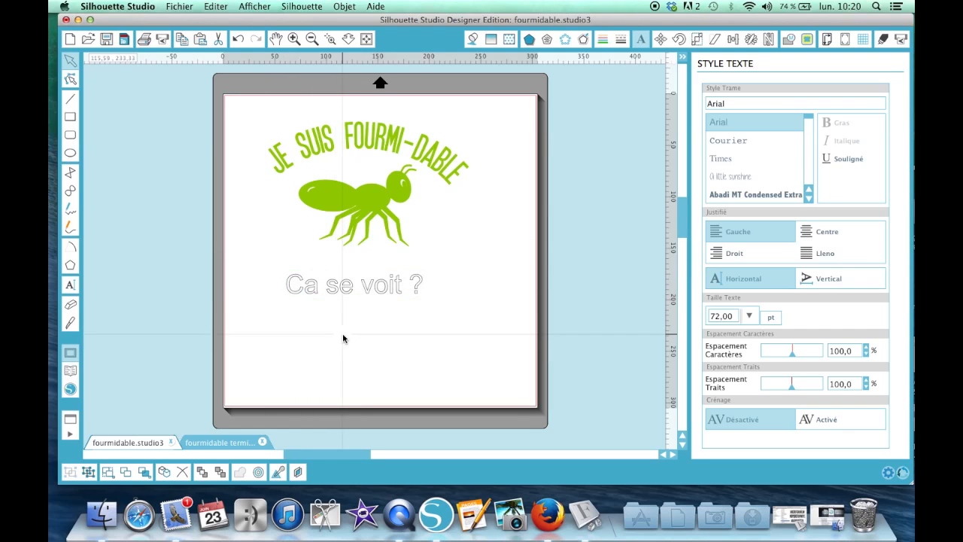
Change the font of the "Ca se voit ?" text to Janda Stylish Script
left_click(293, 284)
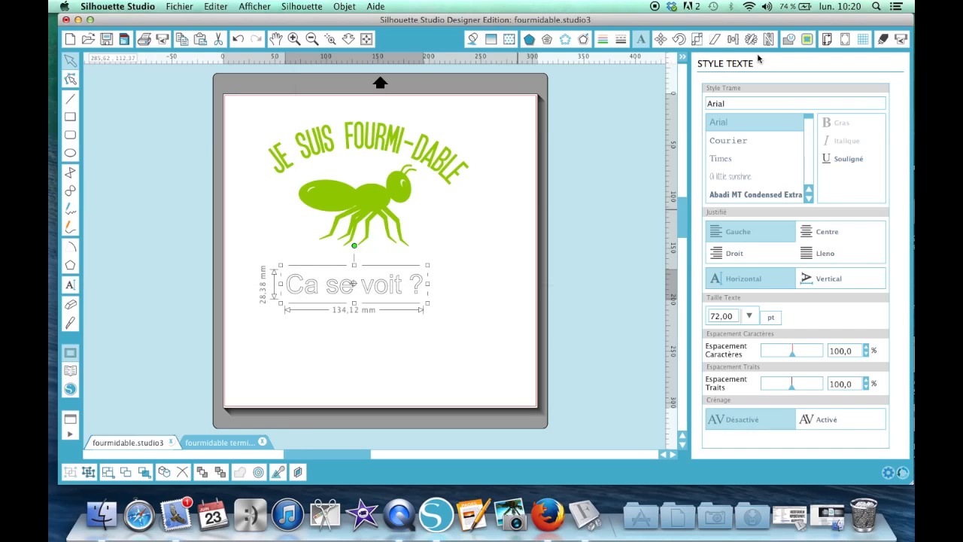
left_click_drag(732, 101, 692, 104)
type("janda Stylish Script")
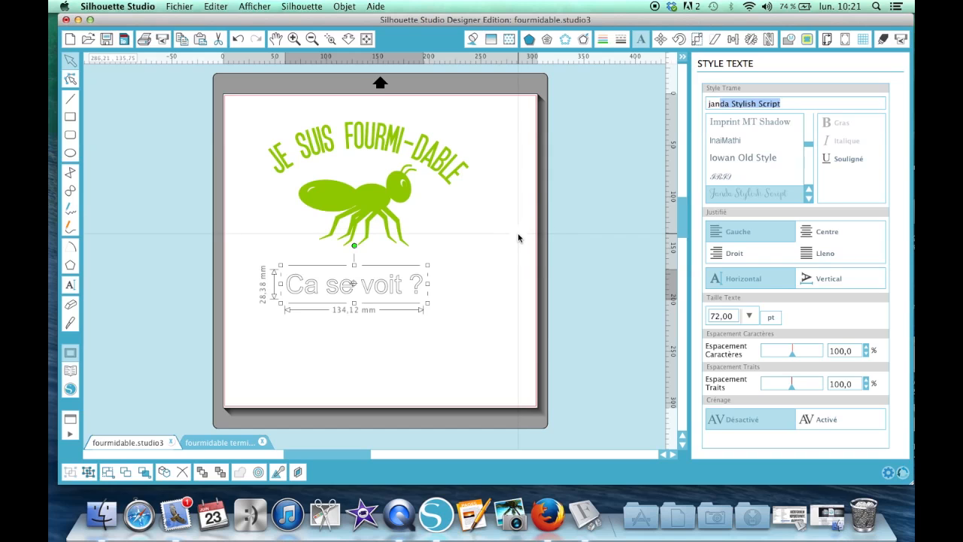
key("Return")
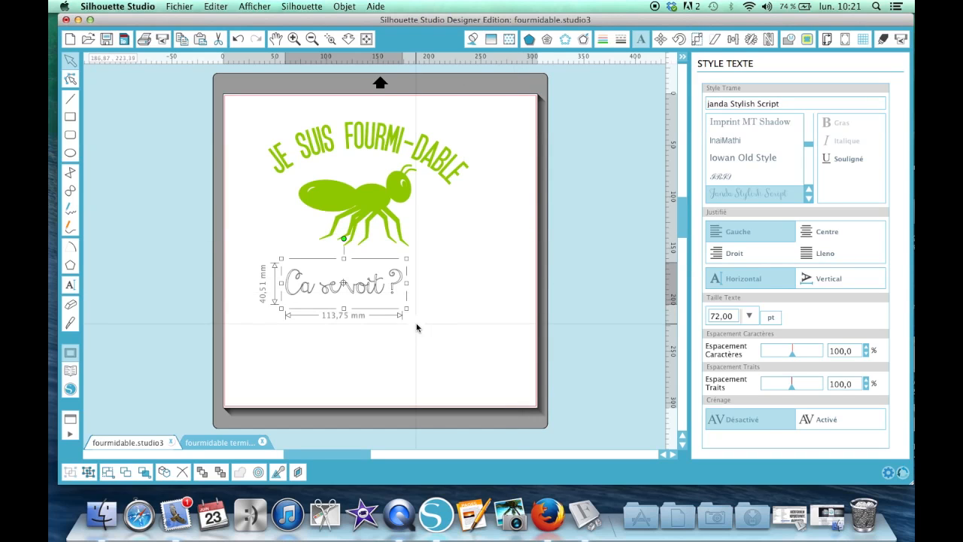
Weld the overlapping script letters of "Ca se voit ?" together and deselect them
left_click(293, 43)
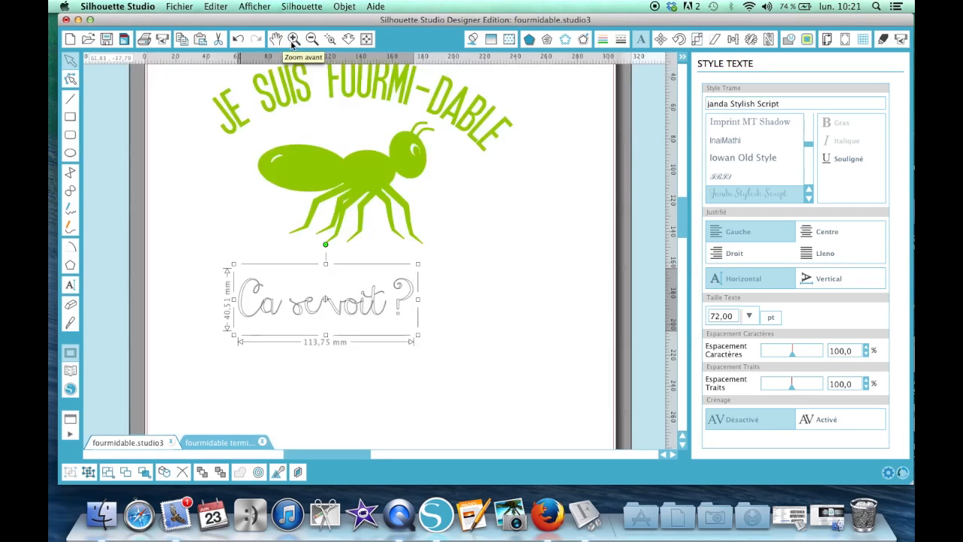
left_click(293, 44)
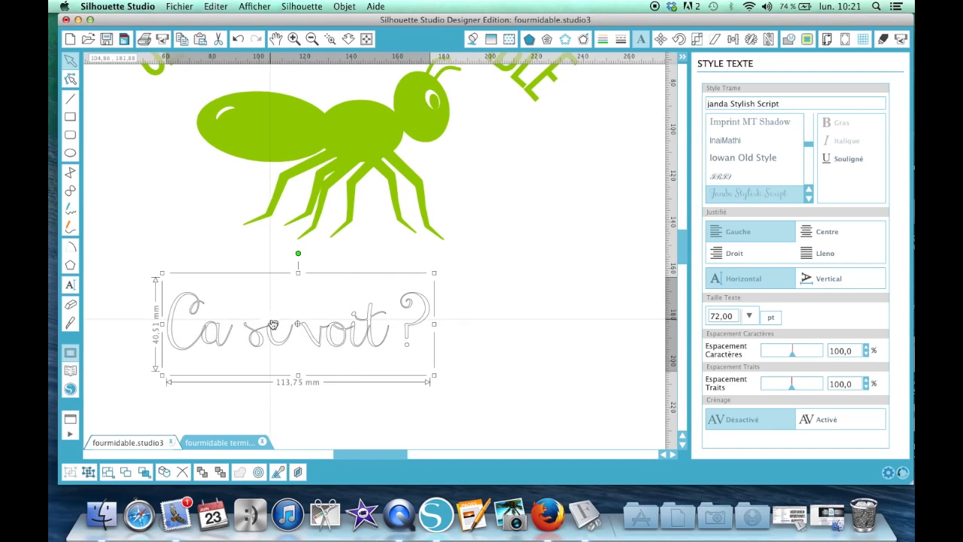
right_click(309, 330)
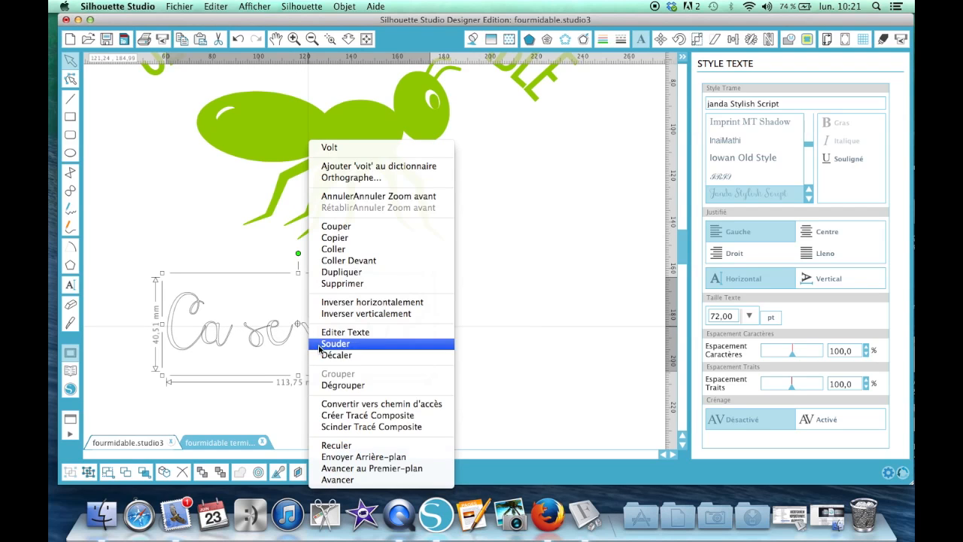
left_click(321, 345)
left_click(392, 397)
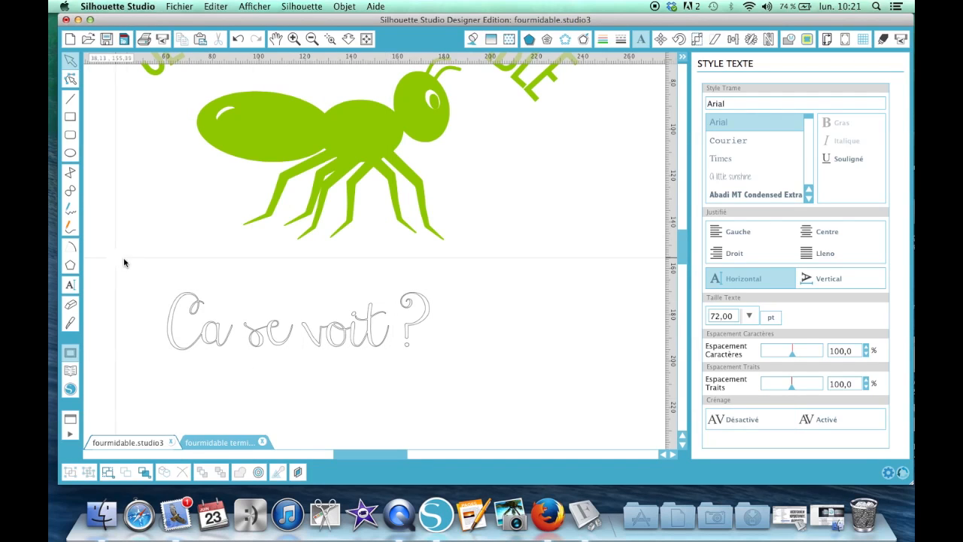
Fill all the welded pieces of "Ca se voit ?" with the green sampled from the ant and make their outlines transparent
left_click_drag(122, 258, 490, 357)
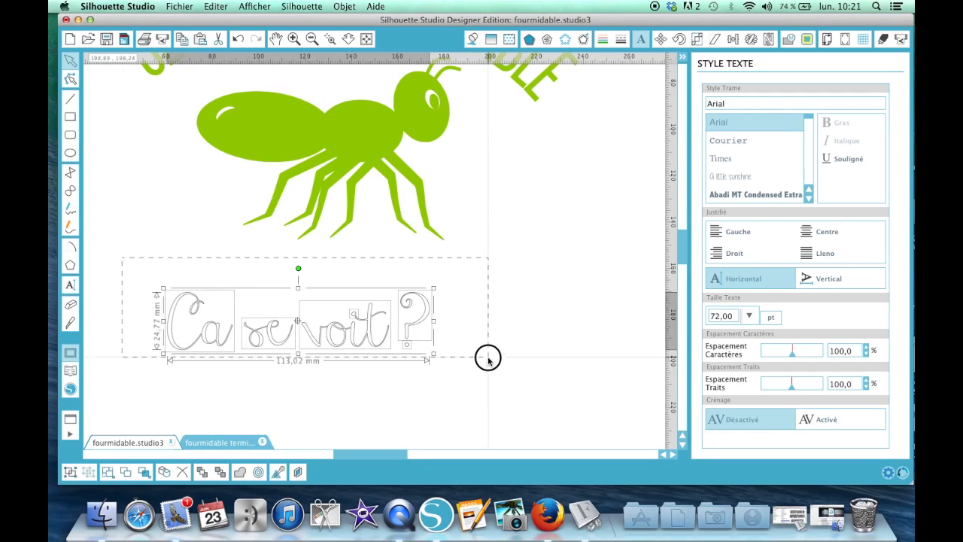
left_click(473, 40)
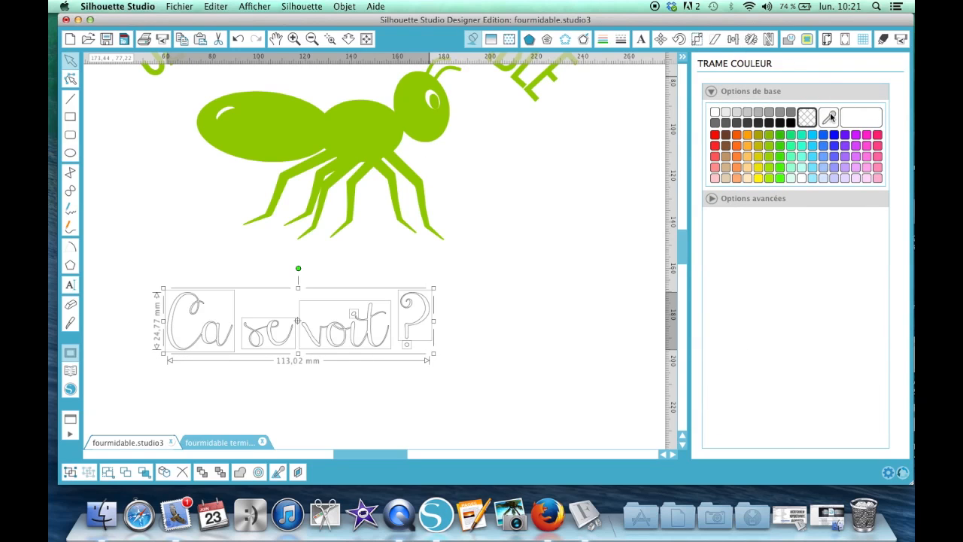
left_click(831, 117)
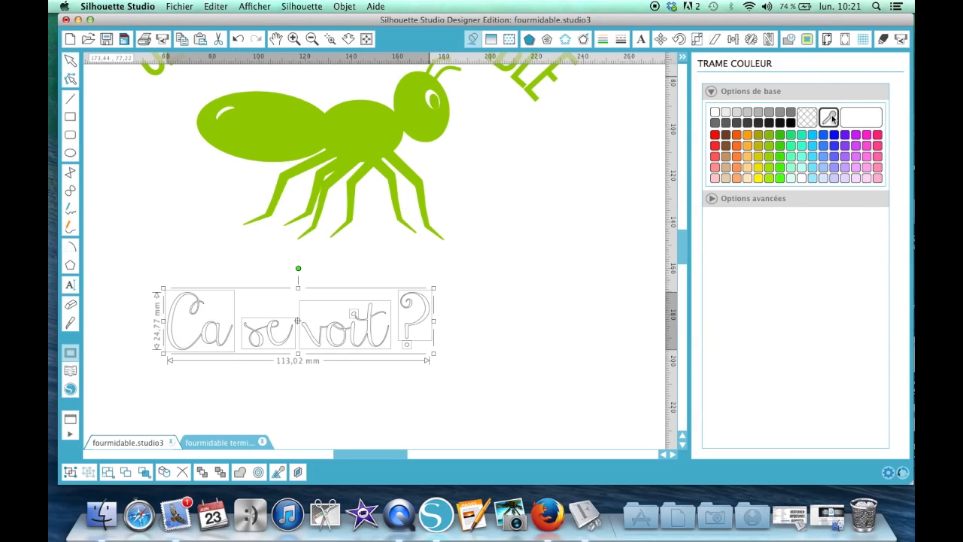
left_click(309, 122)
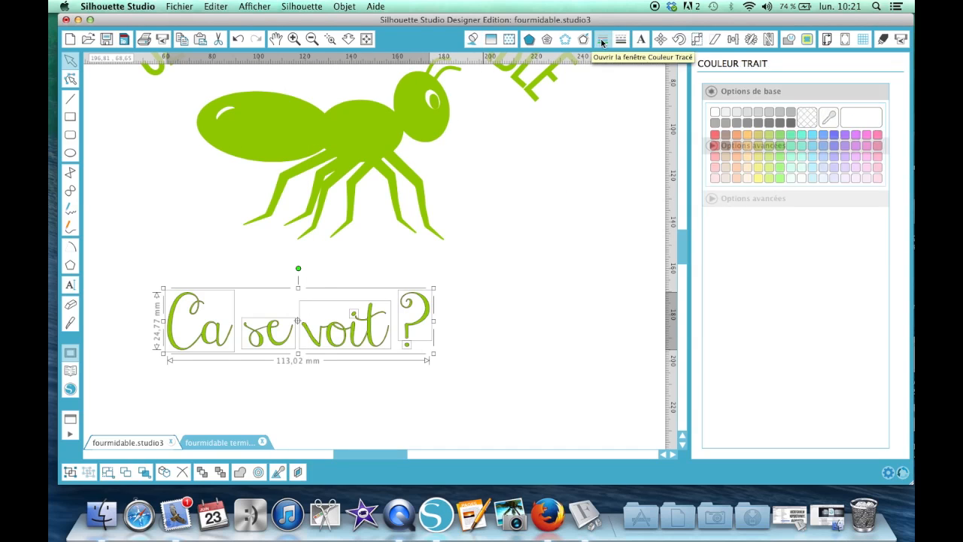
left_click(809, 118)
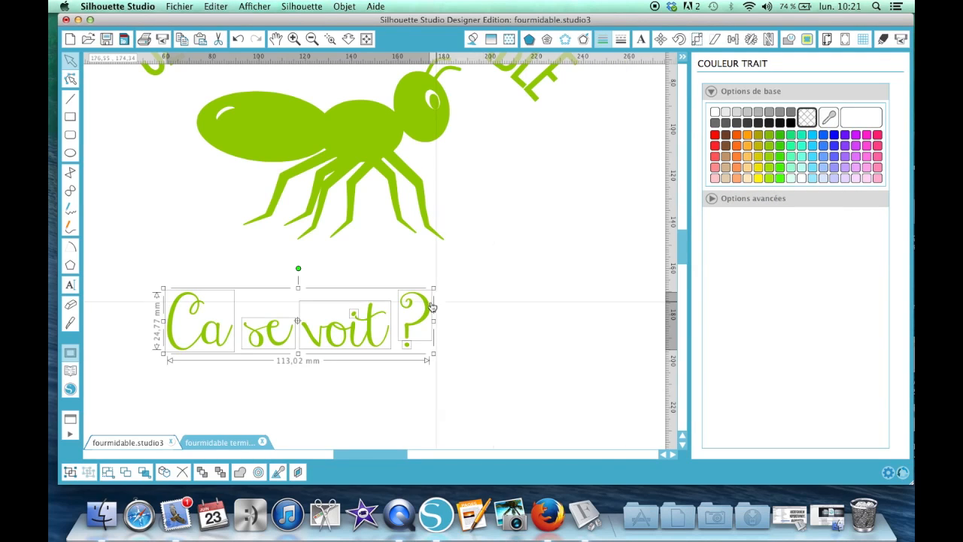
left_click(312, 40)
left_click(311, 39)
left_click(311, 39)
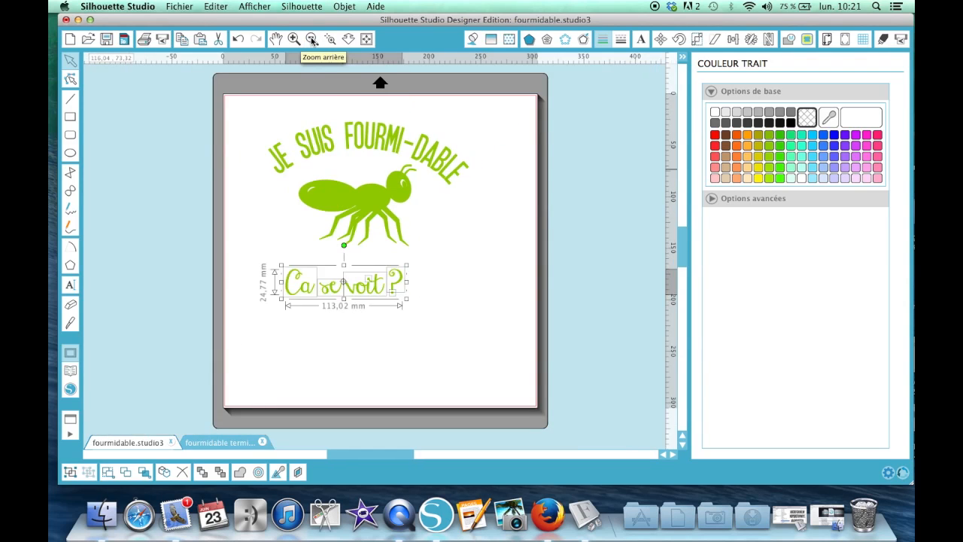
left_click(386, 339)
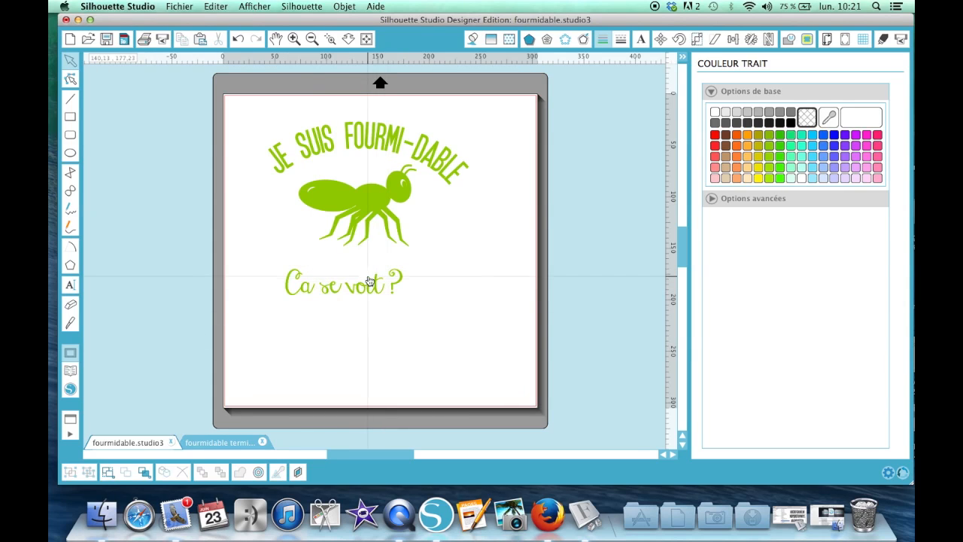
Group all the pieces of "Ca se voit ?" and move the group slightly up and right beneath the ant
left_click_drag(370, 290, 385, 279)
key("super+z")
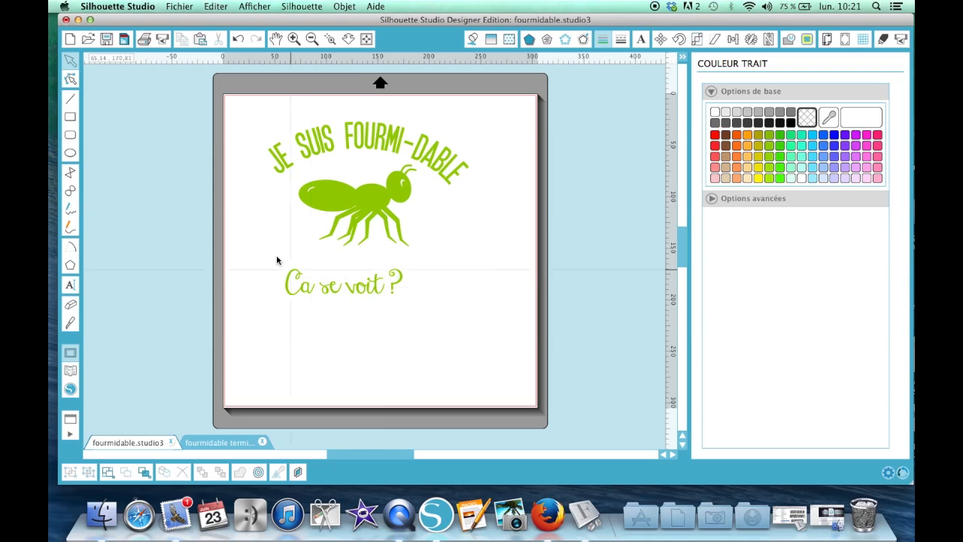
left_click_drag(271, 259, 408, 299)
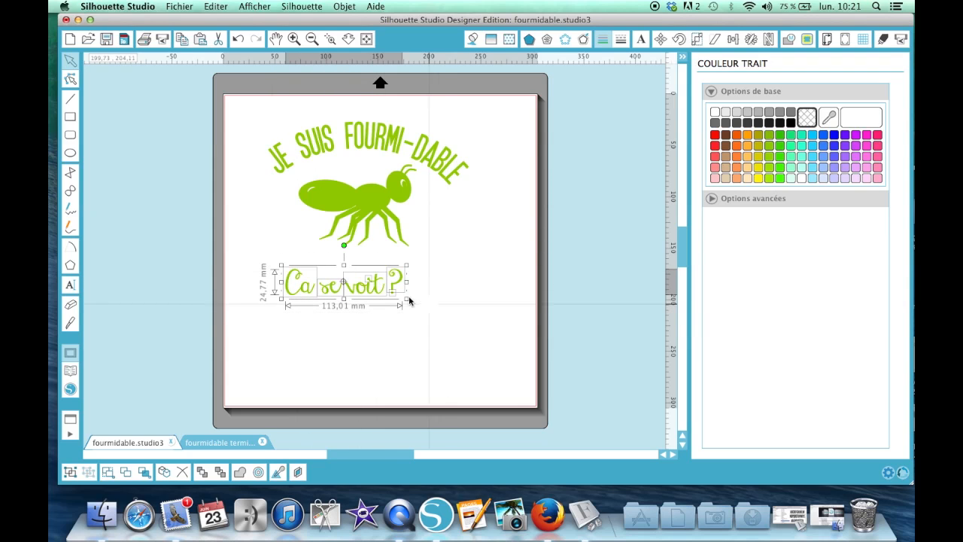
right_click(360, 292)
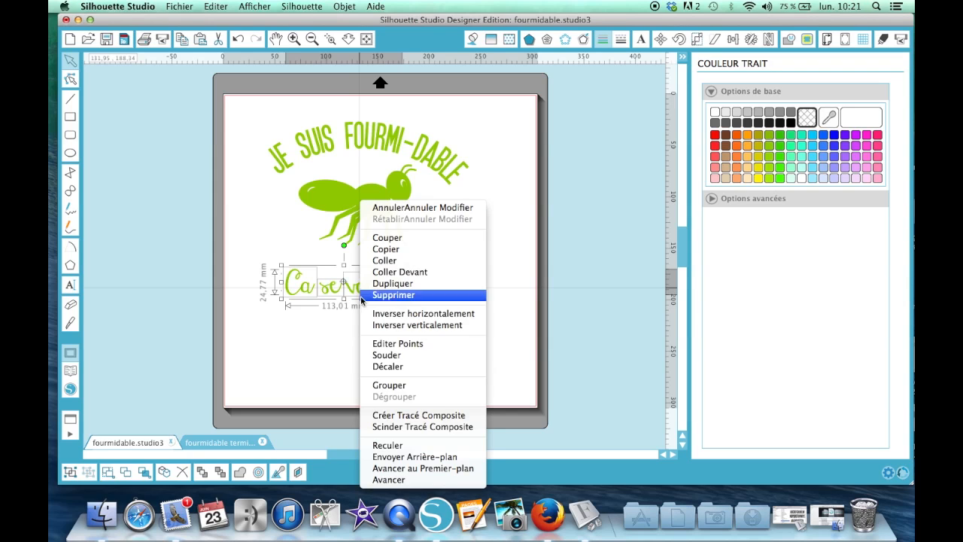
left_click(372, 387)
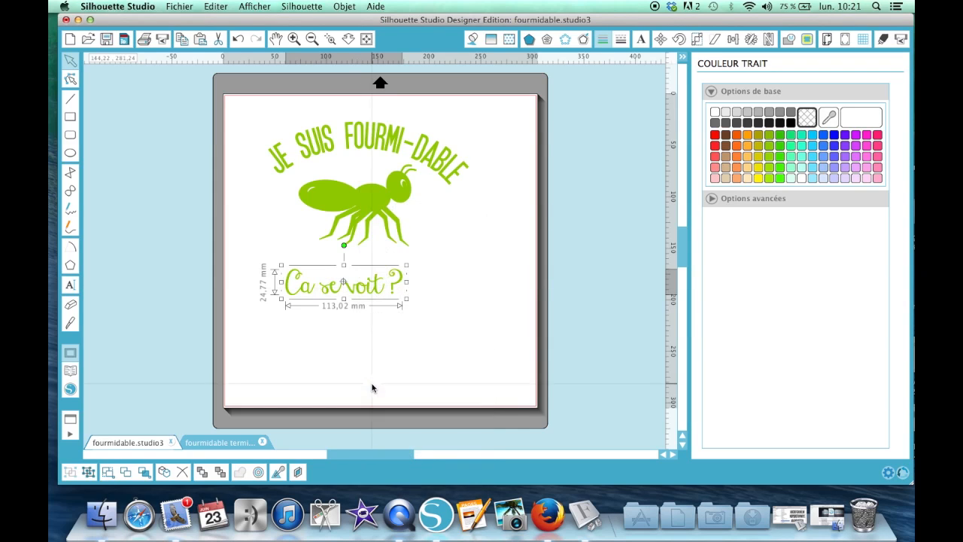
left_click(339, 333)
left_click(333, 293)
left_click_drag(333, 294, 350, 278)
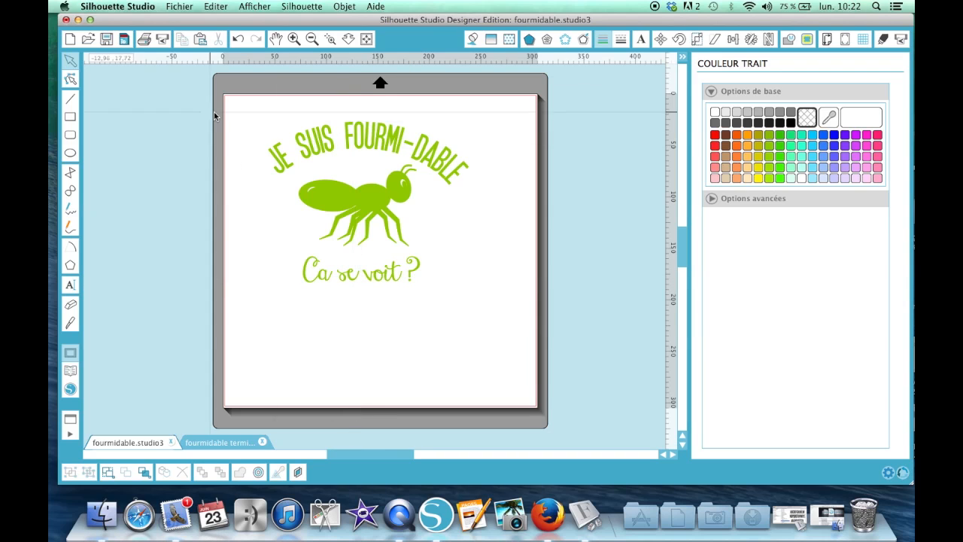
Align the curved lettering, the ant and "Ca se voit ?" horizontally on their centres and deselect them
left_click_drag(232, 103, 519, 361)
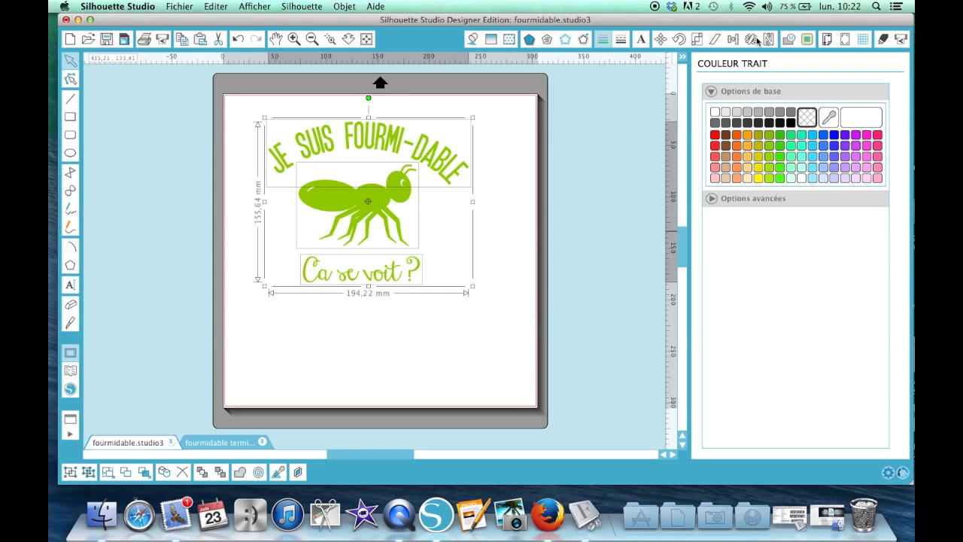
left_click(733, 41)
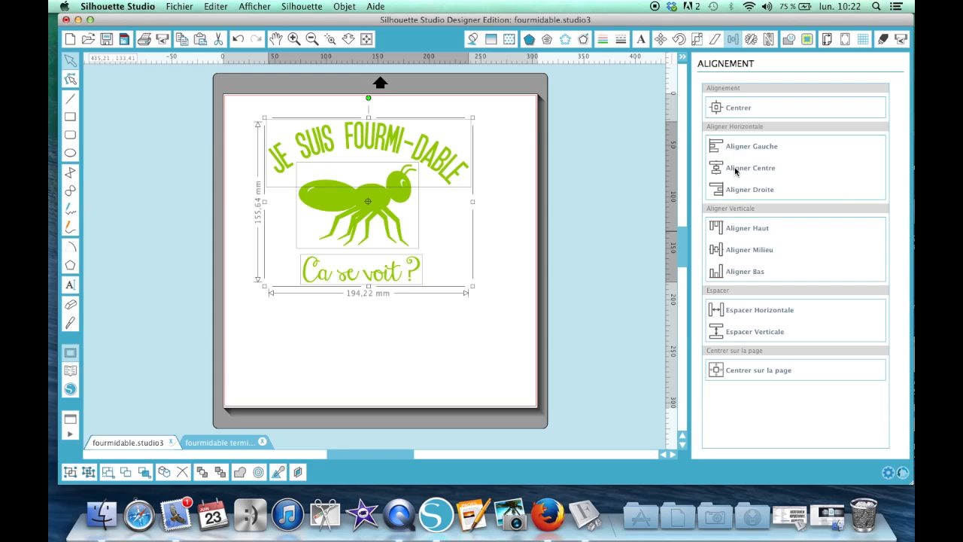
left_click(736, 171)
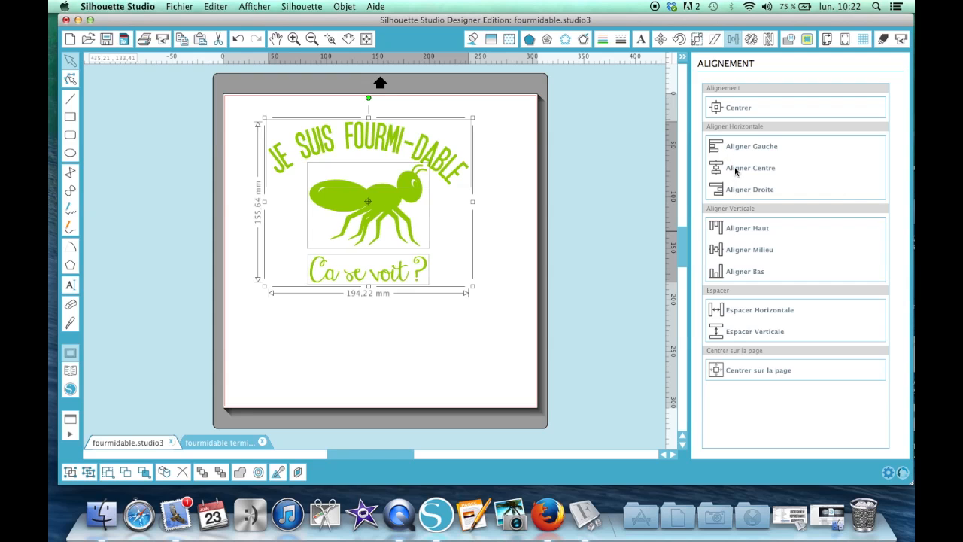
left_click(495, 271)
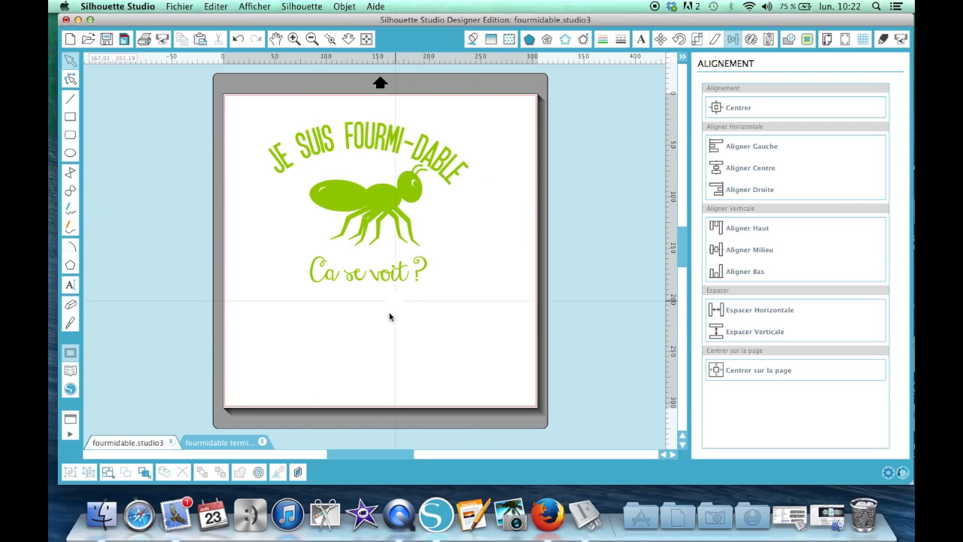
Shift the ant slightly left and up under the curved lettering, and move "Ca se voit ?" up closer to its legs
left_click(348, 204)
left_click_drag(348, 203, 334, 200)
left_click(335, 225)
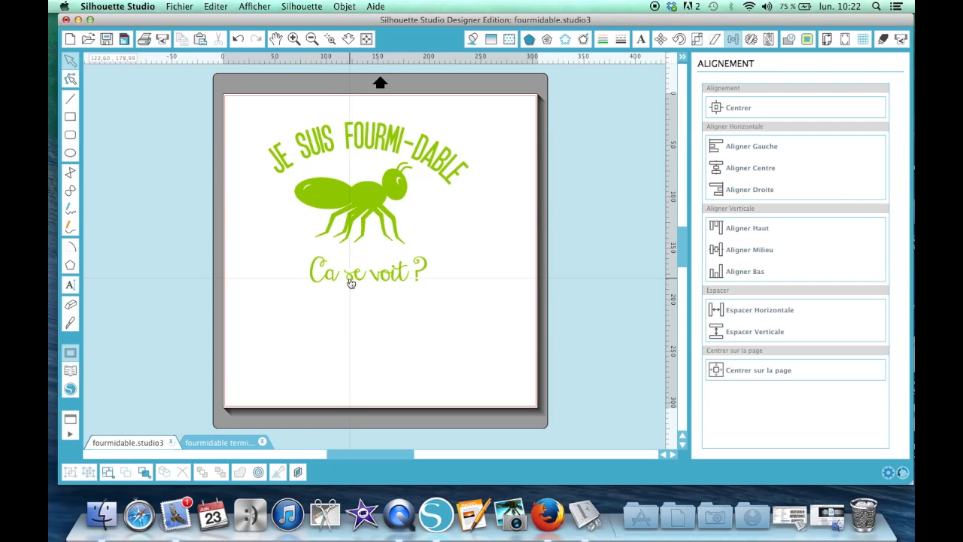
left_click_drag(351, 281, 350, 271)
left_click(378, 336)
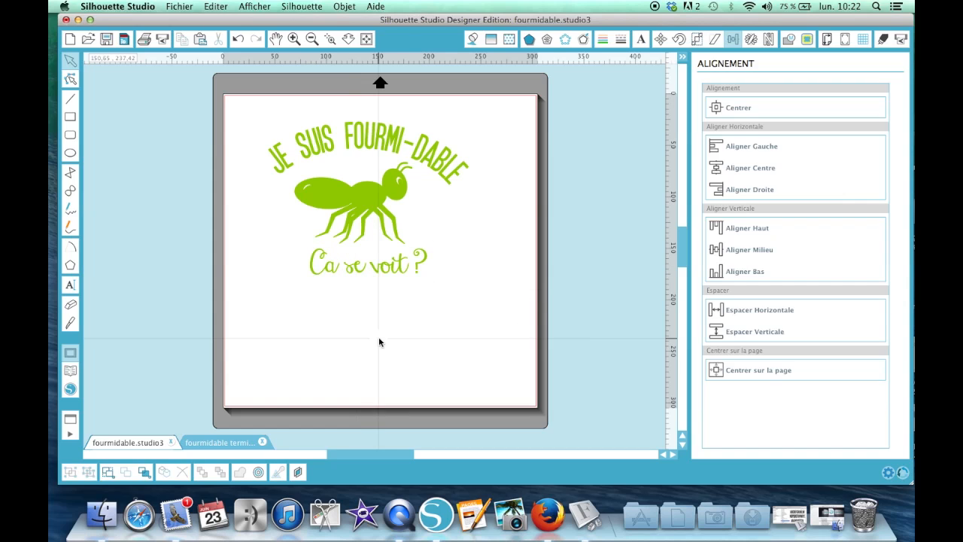
Display the cut settings without the cut-line preview, and group the curved lettering, the ant and "Ca se voit ?" into one object
left_click(884, 39)
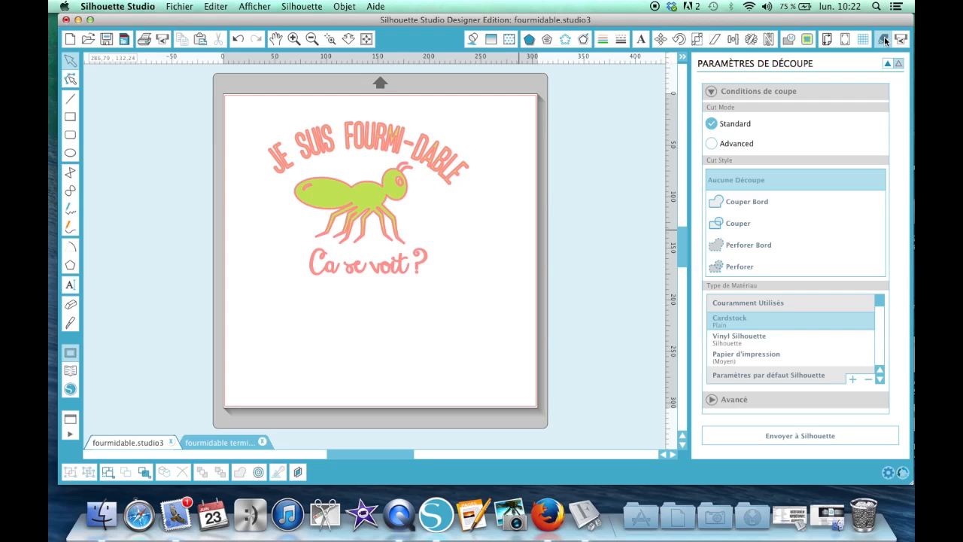
left_click(889, 65)
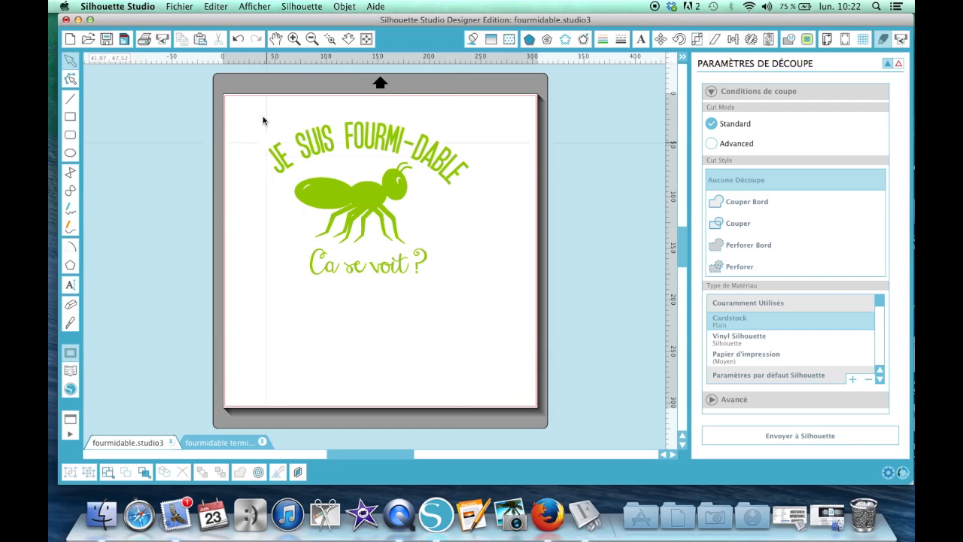
left_click_drag(233, 113, 551, 395)
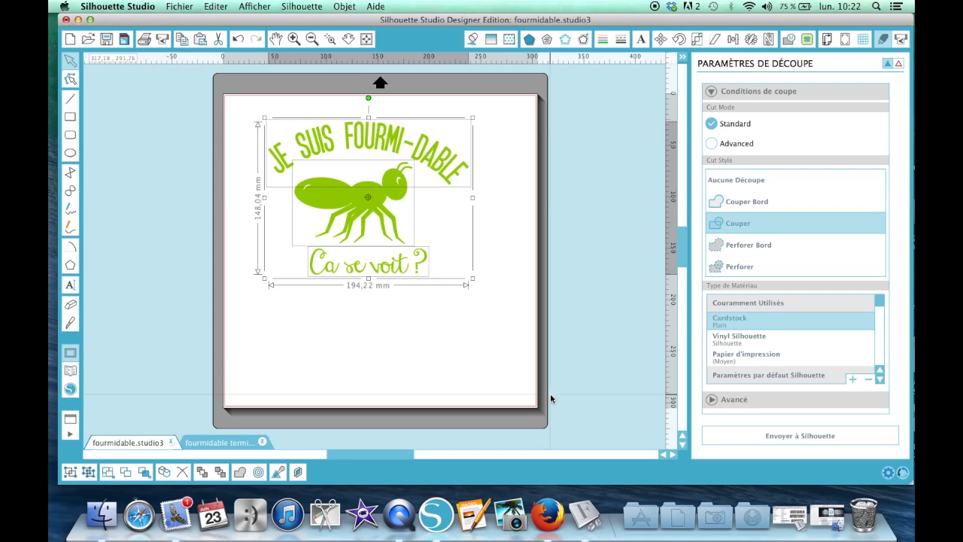
key("super+g")
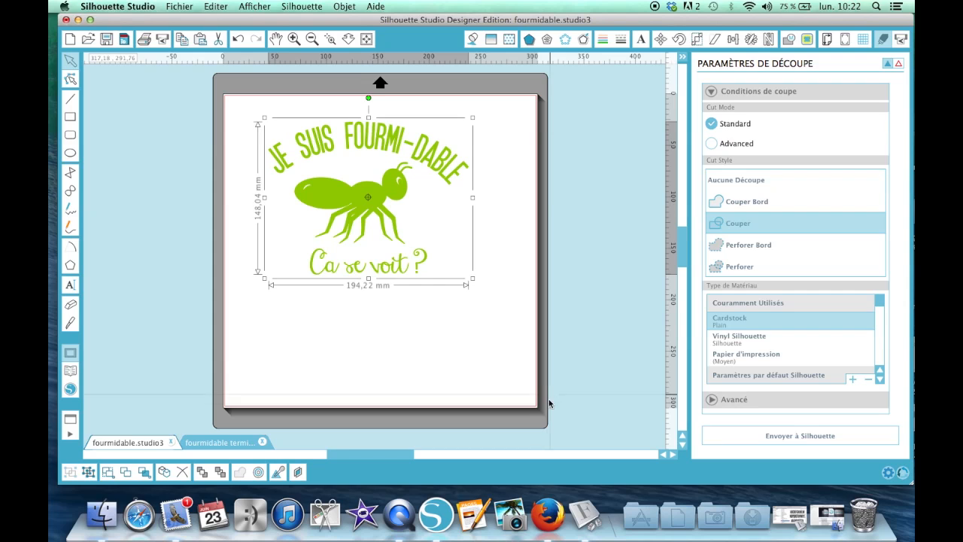
left_click(451, 408)
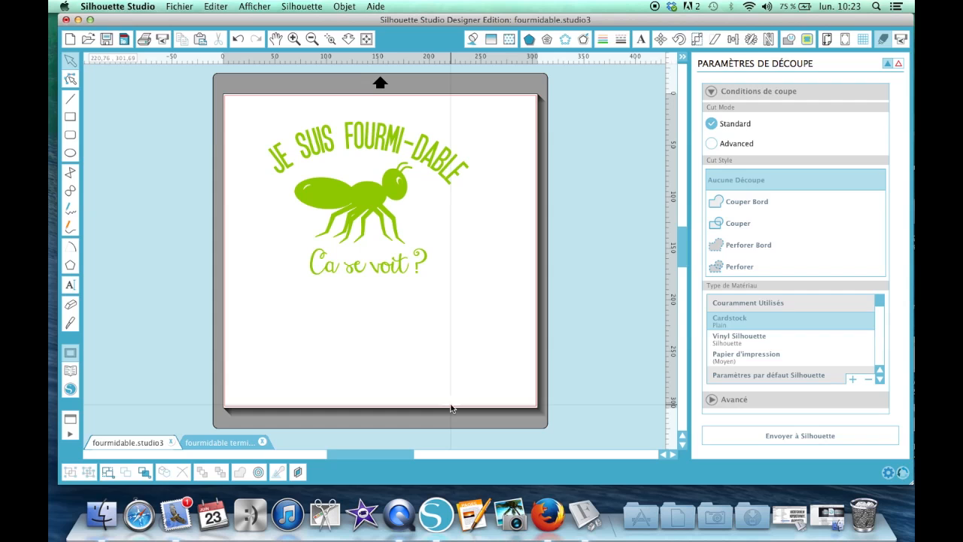
Mirror the whole grouped design horizontally with the Inverser horizontalement command
left_click(338, 188)
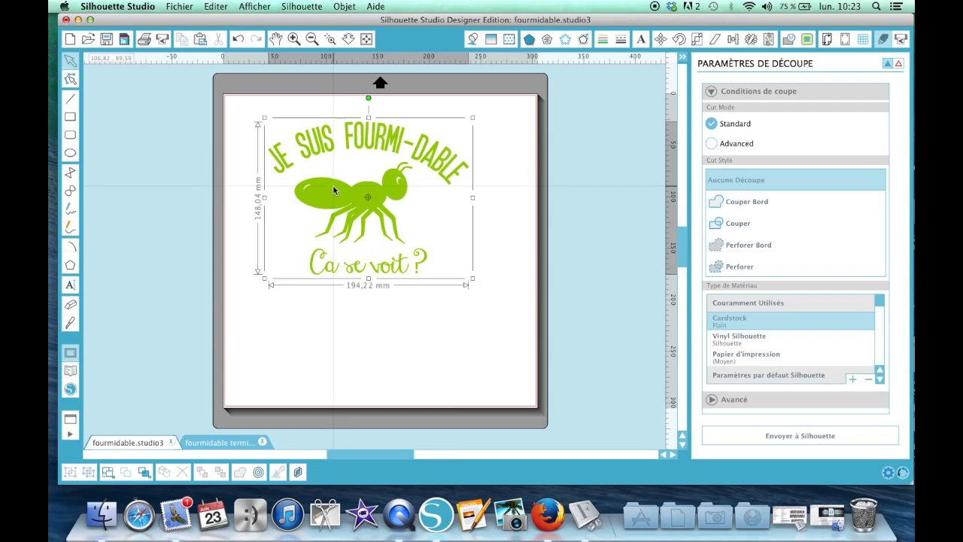
left_click(344, 6)
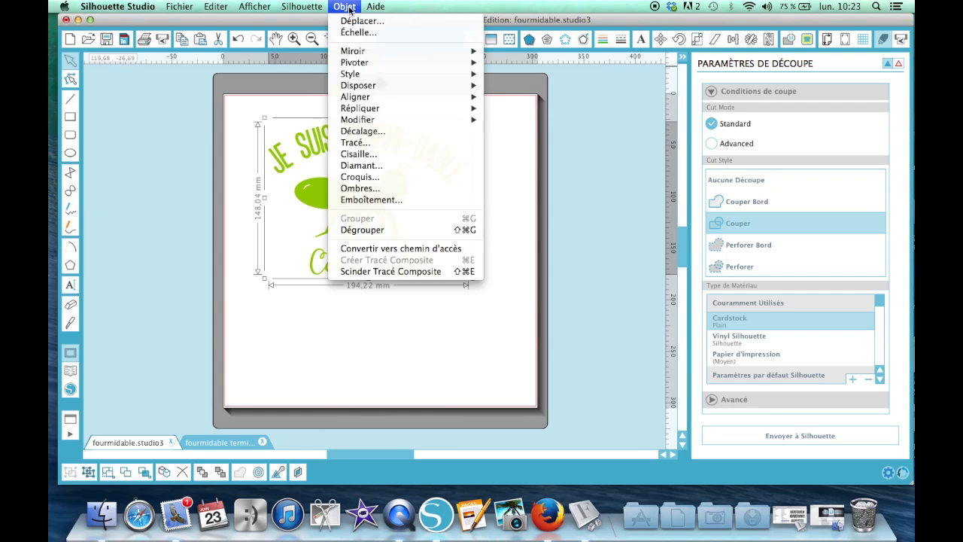
mouse_move(348, 53)
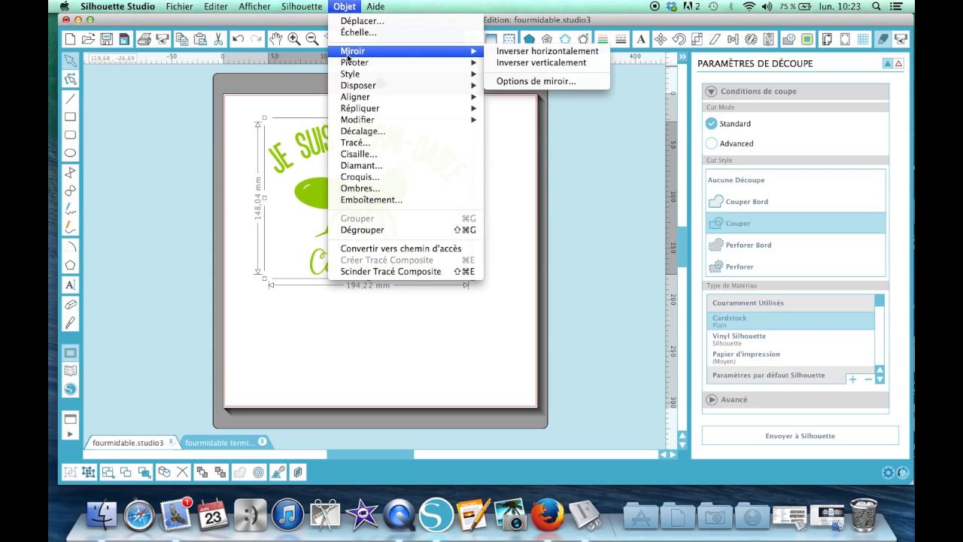
left_click(560, 51)
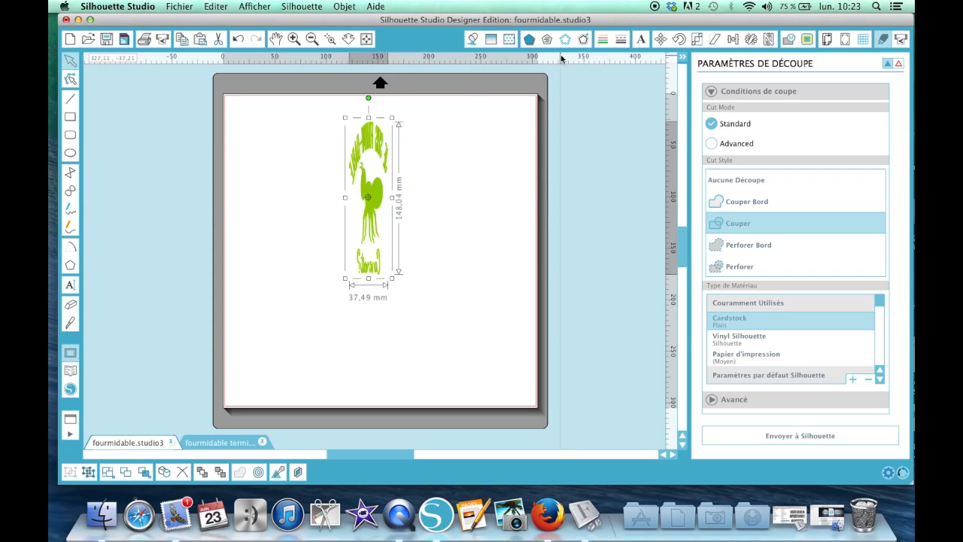